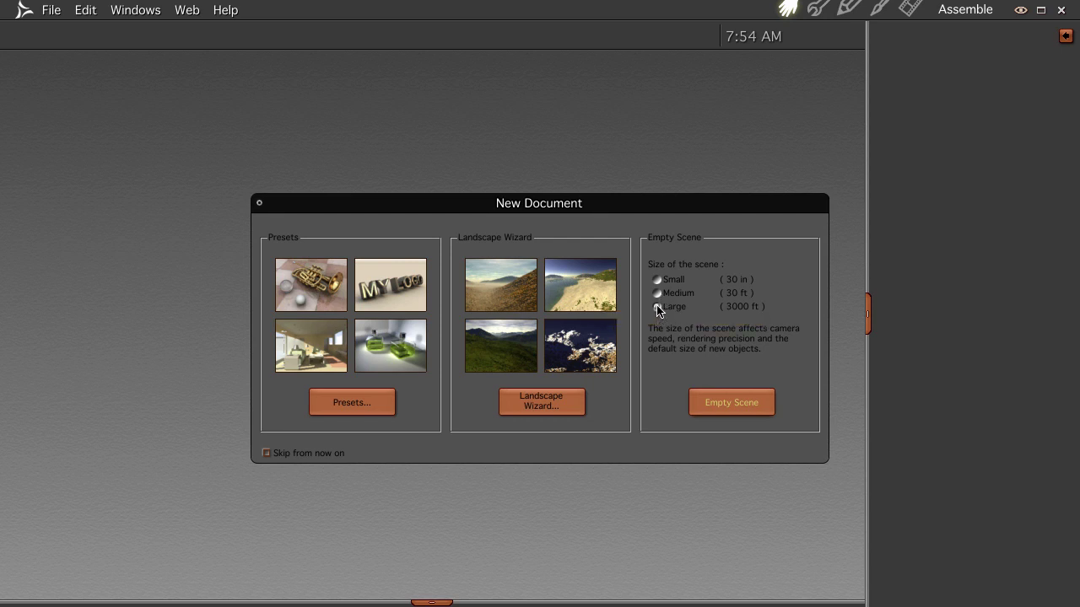
Step: Start a new Large (3000 ft) empty scene and choose the Volumetric Cloud tool
{"action": "left_click", "coordinate": [658, 307]}
{"action": "left_click", "coordinate": [753, 394]}
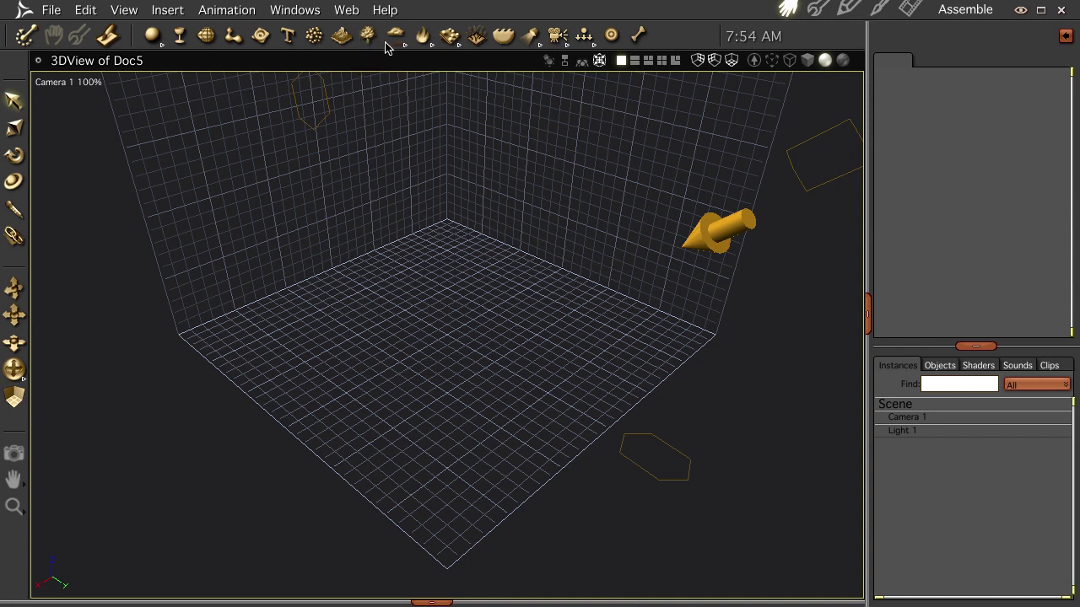
{"action": "left_click", "coordinate": [403, 45]}
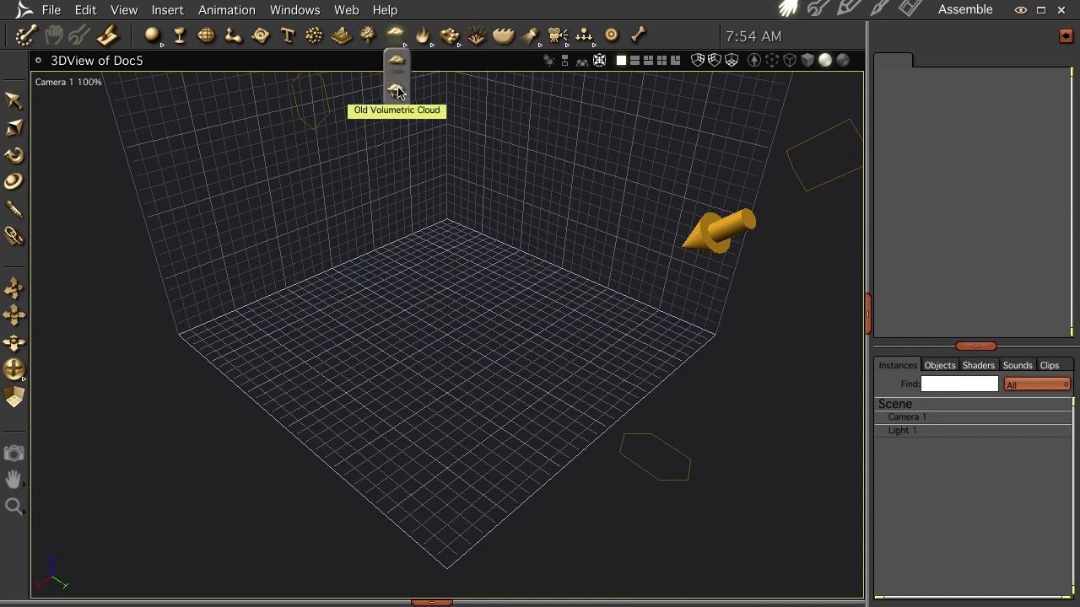
{"action": "left_click", "coordinate": [396, 64]}
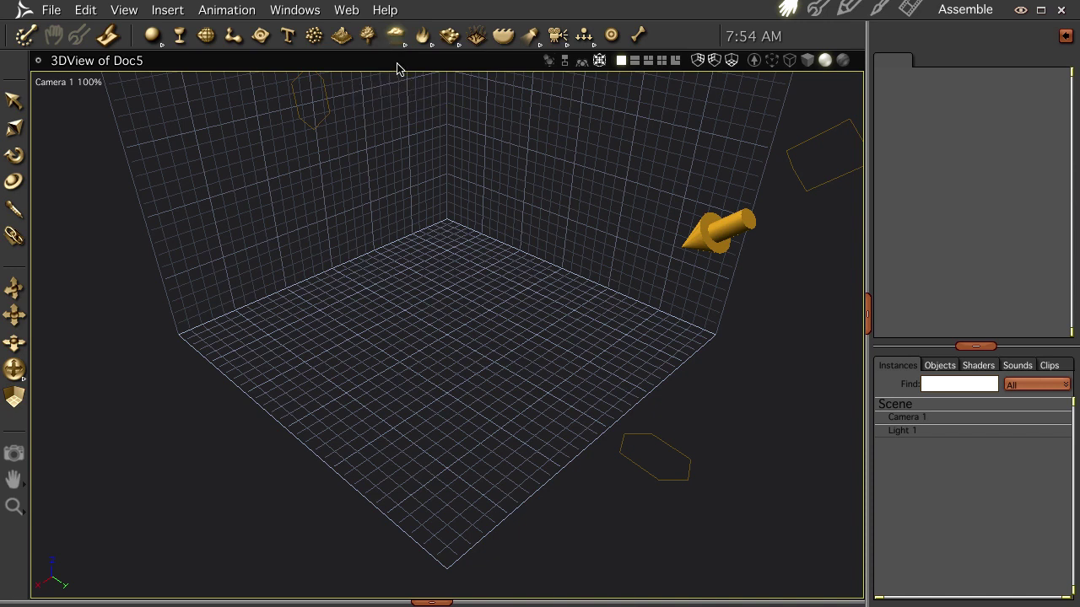
Step: Place a volumetric cloud in the viewport and set its Z size to 0.2 mi
{"action": "left_click", "coordinate": [444, 337]}
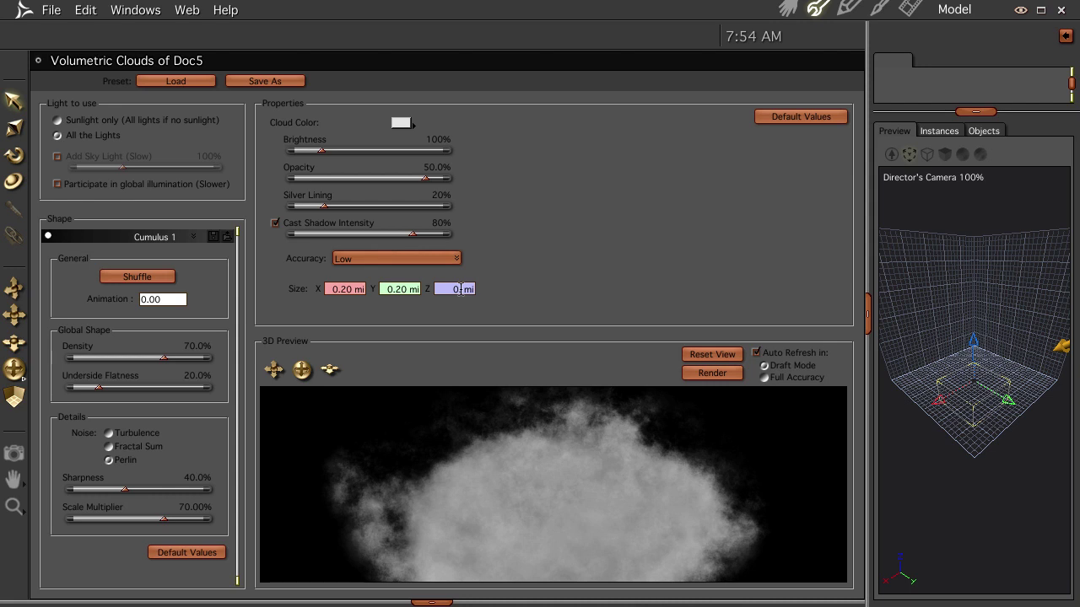
{"action": "type", "text": ".2"}
{"action": "key", "text": "Return"}
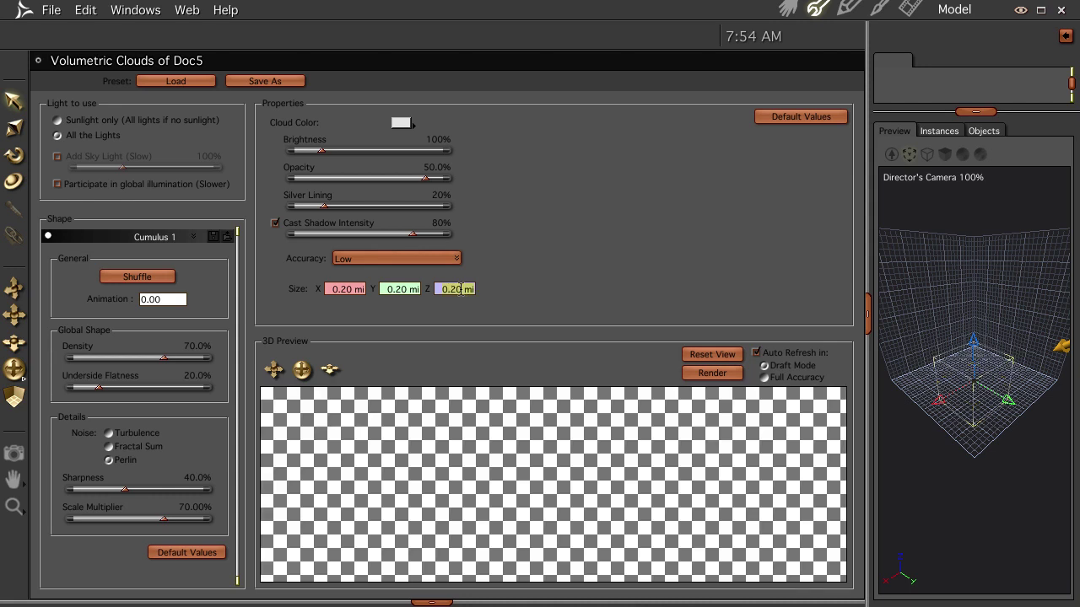
{"action": "left_click", "coordinate": [788, 10]}
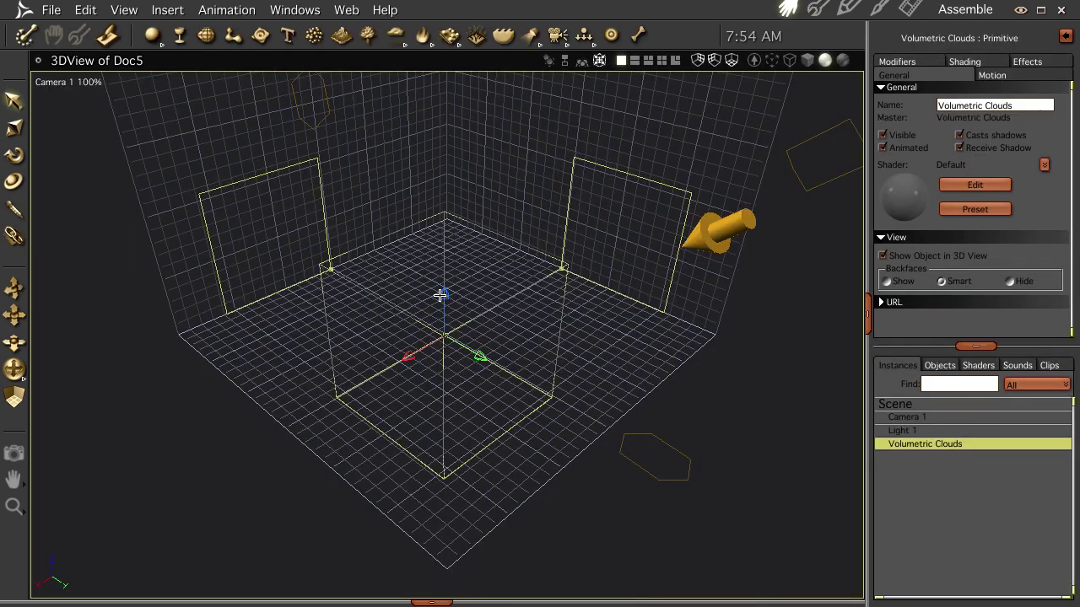
Step: Raise the cloud box off the floor, shift it toward the room centre, and test-render
{"action": "left_click_drag", "start_coordinate": [443, 295], "coordinate": [453, 220]}
{"action": "mouse_move", "coordinate": [459, 346]}
{"action": "middle_mouse_down"}
{"action": "mouse_move", "coordinate": [363, 337]}
{"action": "mouse_move", "coordinate": [456, 331]}
{"action": "middle_mouse_up"}
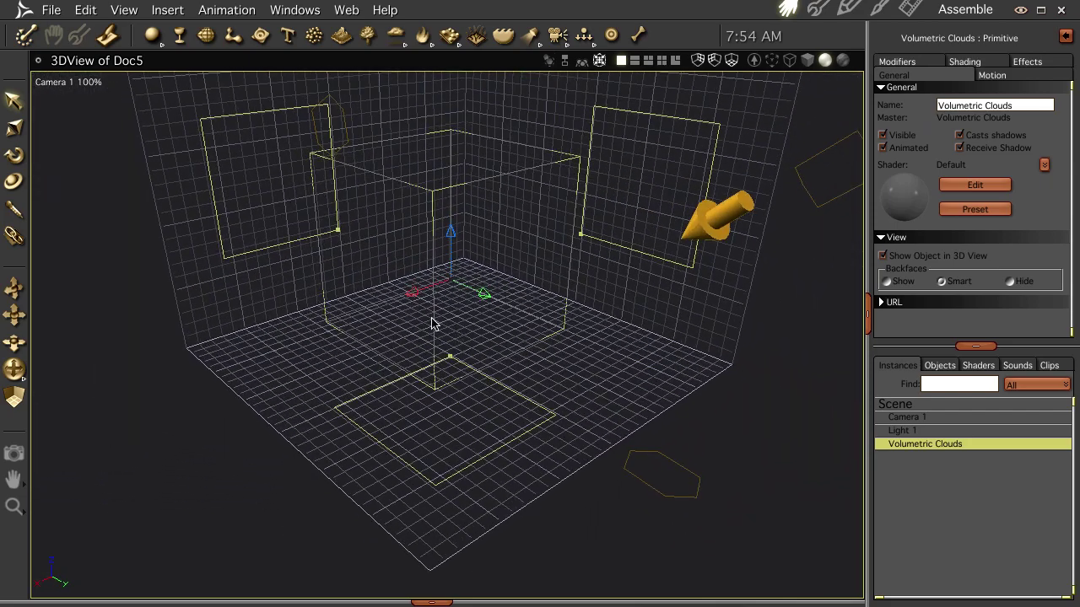
{"action": "left_click_drag", "start_coordinate": [413, 293], "coordinate": [461, 266]}
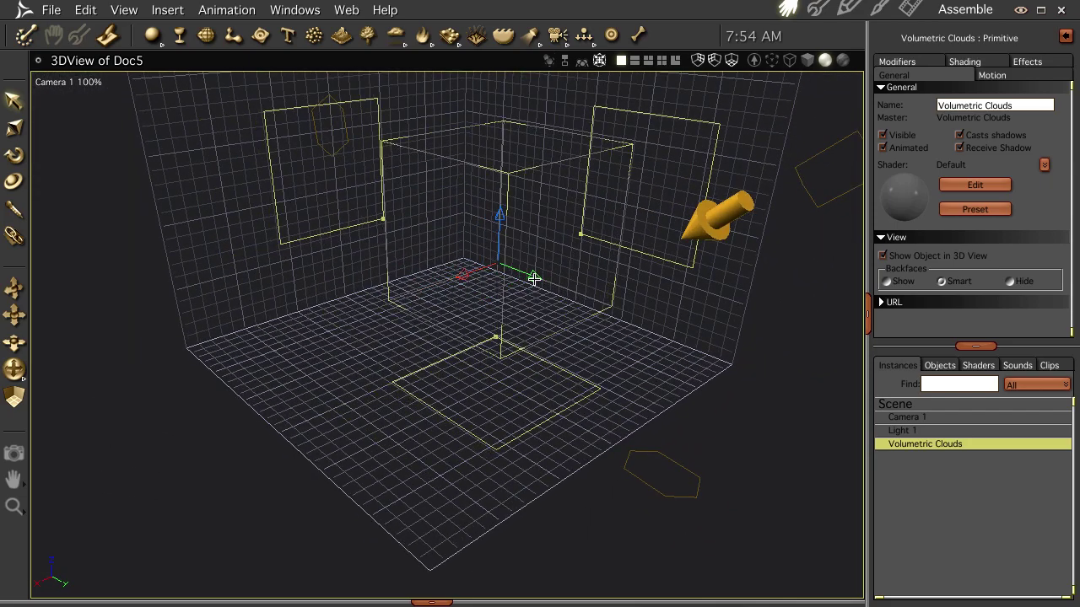
{"action": "left_click_drag", "start_coordinate": [535, 277], "coordinate": [498, 267]}
{"action": "key", "text": "ctrl+r"}
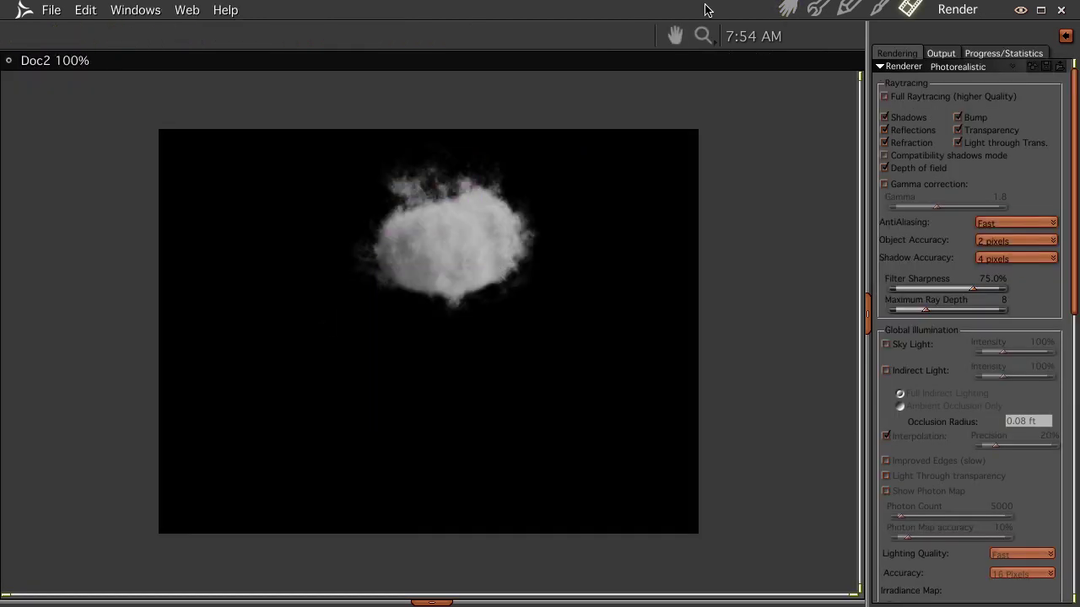
{"action": "left_click", "coordinate": [788, 9]}
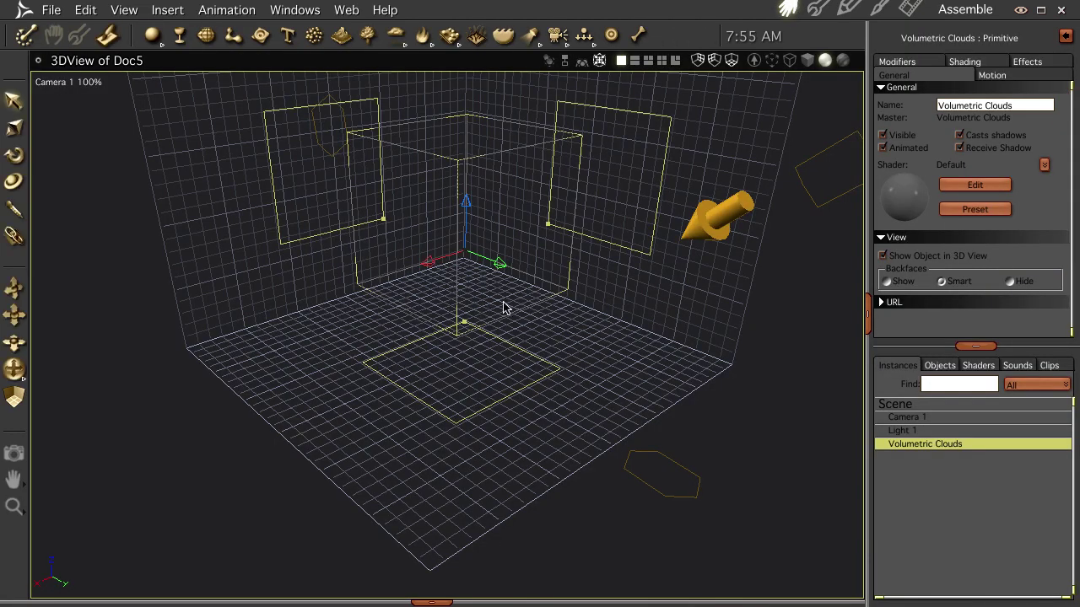
Step: Orbit the view to face the room head-on
{"action": "mouse_move", "coordinate": [550, 365]}
{"action": "left_mouse_down"}
{"action": "mouse_move", "coordinate": [646, 354]}
{"action": "mouse_move", "coordinate": [548, 353]}
{"action": "left_mouse_up"}
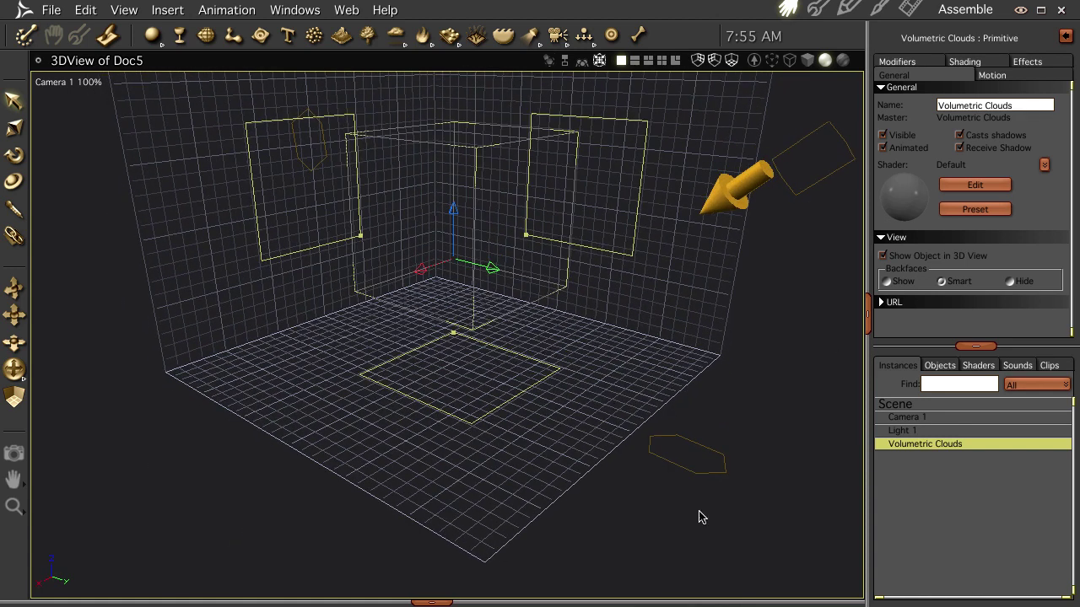
{"action": "left_click_drag", "start_coordinate": [380, 302], "coordinate": [382, 285]}
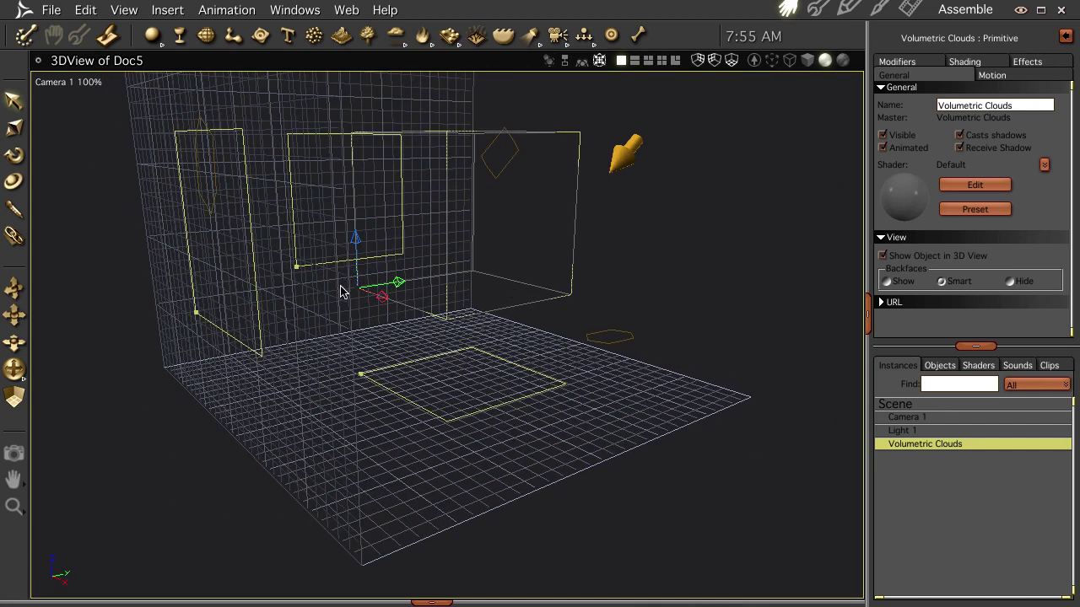
{"action": "left_click_drag", "start_coordinate": [542, 295], "coordinate": [494, 323]}
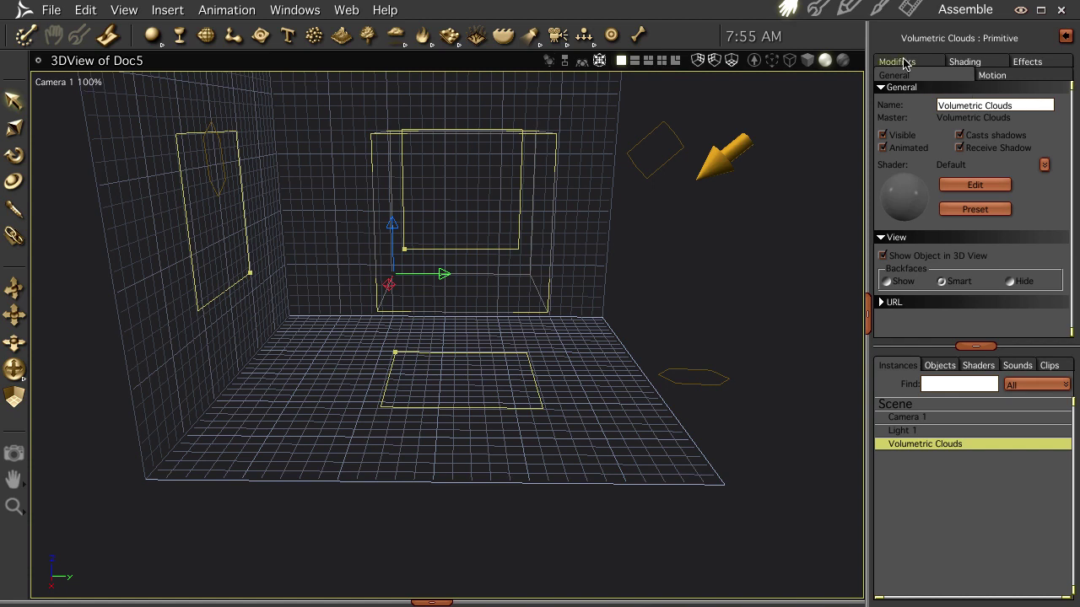
Step: Move the cloud's hot point to its centre and add a sphere to the scene
{"action": "left_click", "coordinate": [1000, 76]}
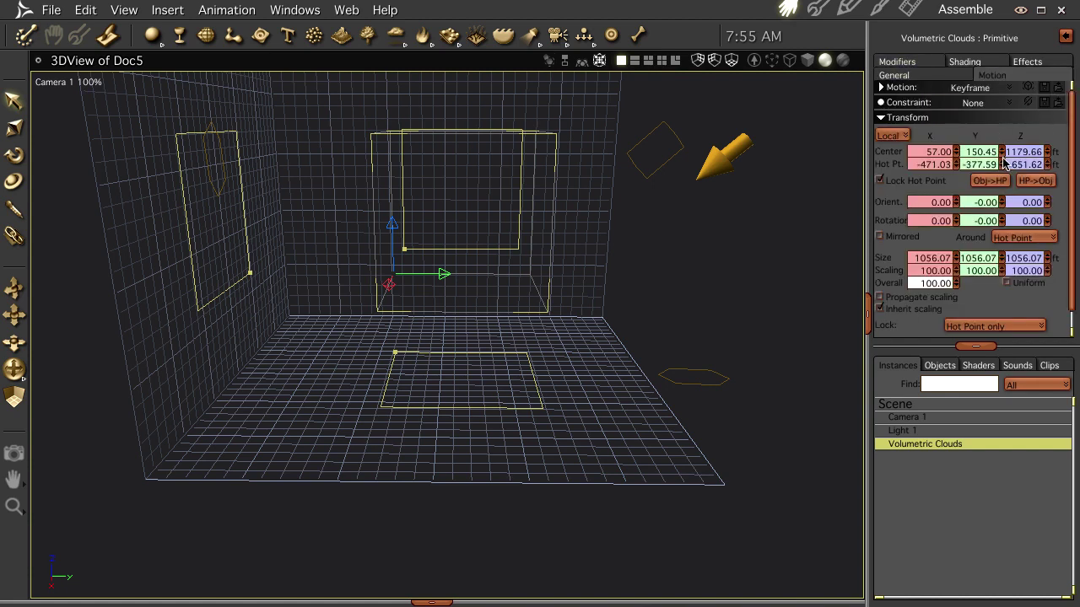
{"action": "left_click", "coordinate": [1040, 182]}
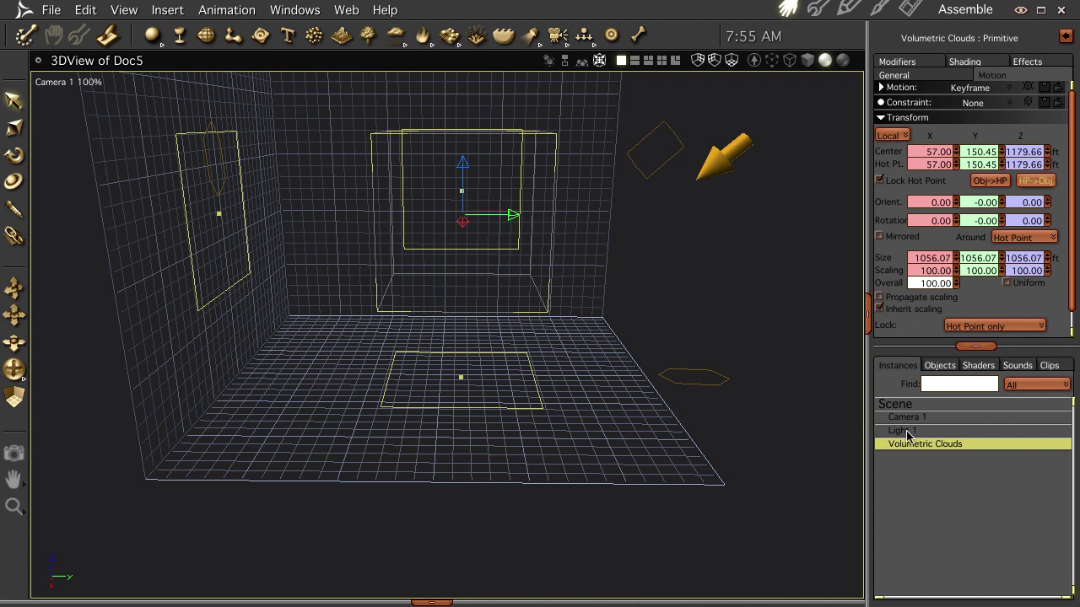
{"action": "left_click", "coordinate": [157, 36]}
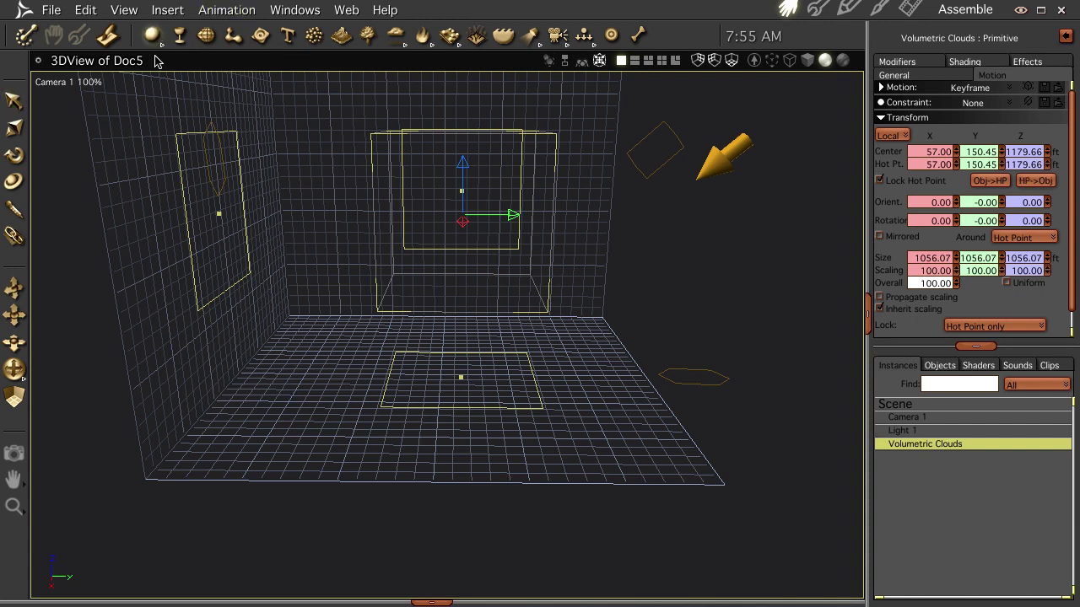
{"action": "left_click", "coordinate": [354, 384]}
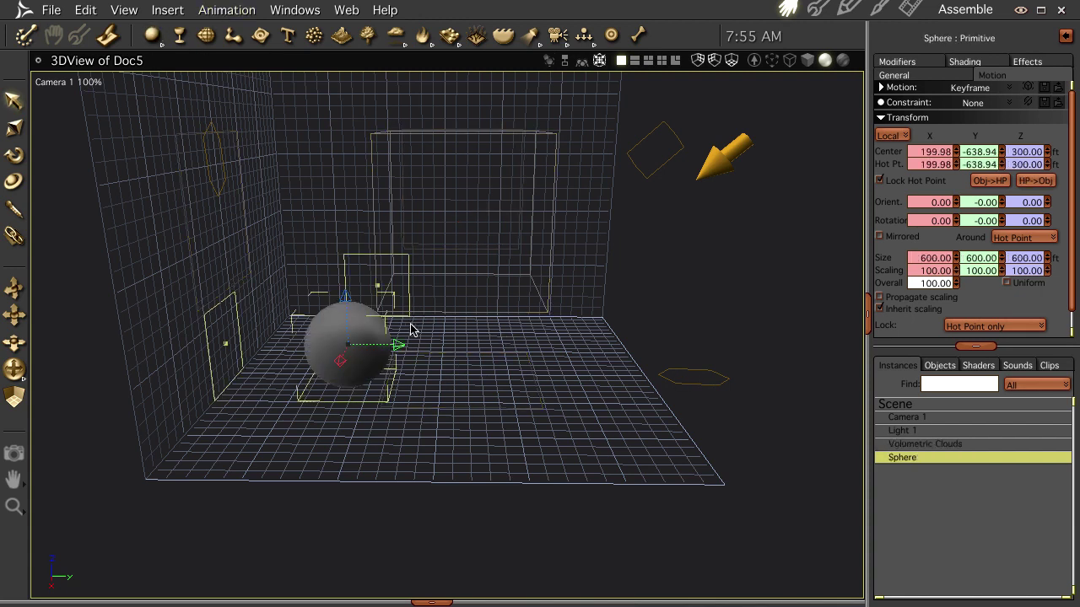
Step: Align the sphere and cloud centres on X, Y and Z
{"action": "left_click", "coordinate": [467, 216], "text": "shift"}
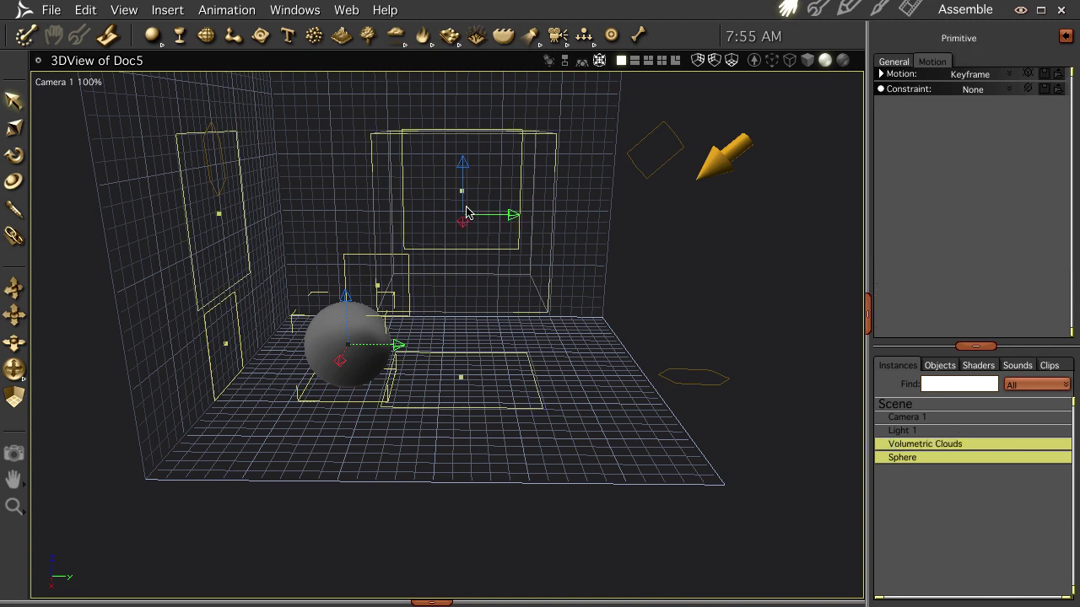
{"action": "key", "text": "ctrl+shift+a"}
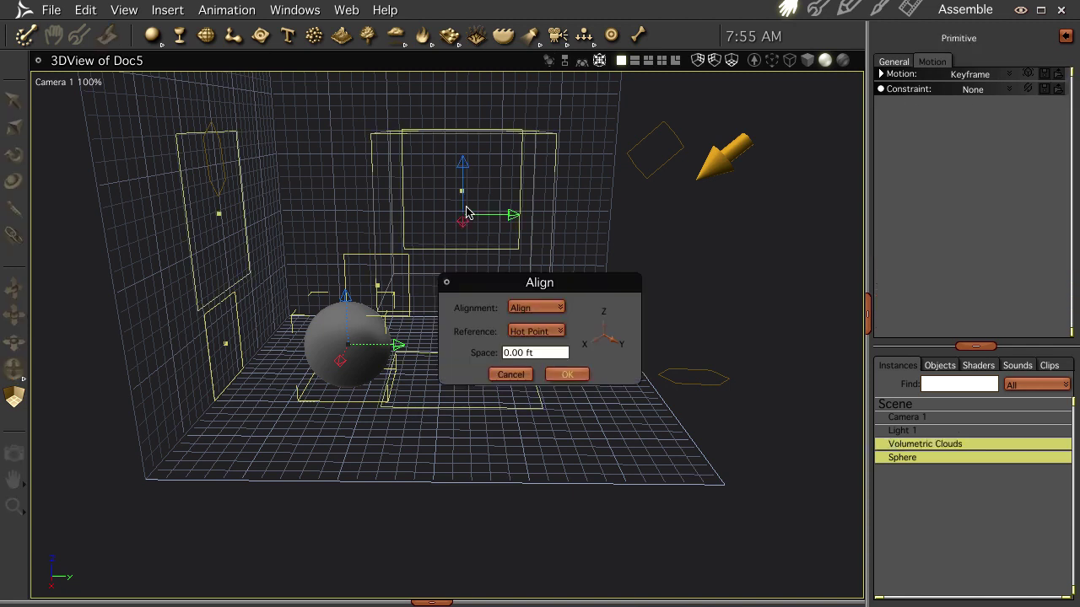
{"action": "left_click", "coordinate": [595, 344]}
{"action": "left_click", "coordinate": [604, 324]}
{"action": "left_click", "coordinate": [578, 381]}
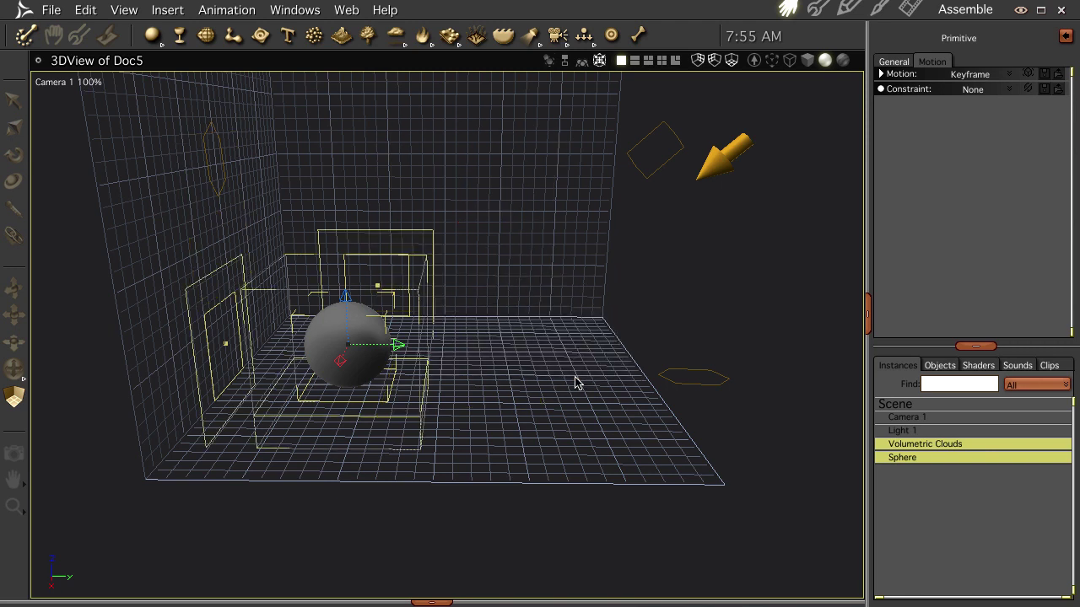
Step: Move the sphere and cloud right and upward, then render
{"action": "left_click_drag", "start_coordinate": [388, 344], "coordinate": [521, 346]}
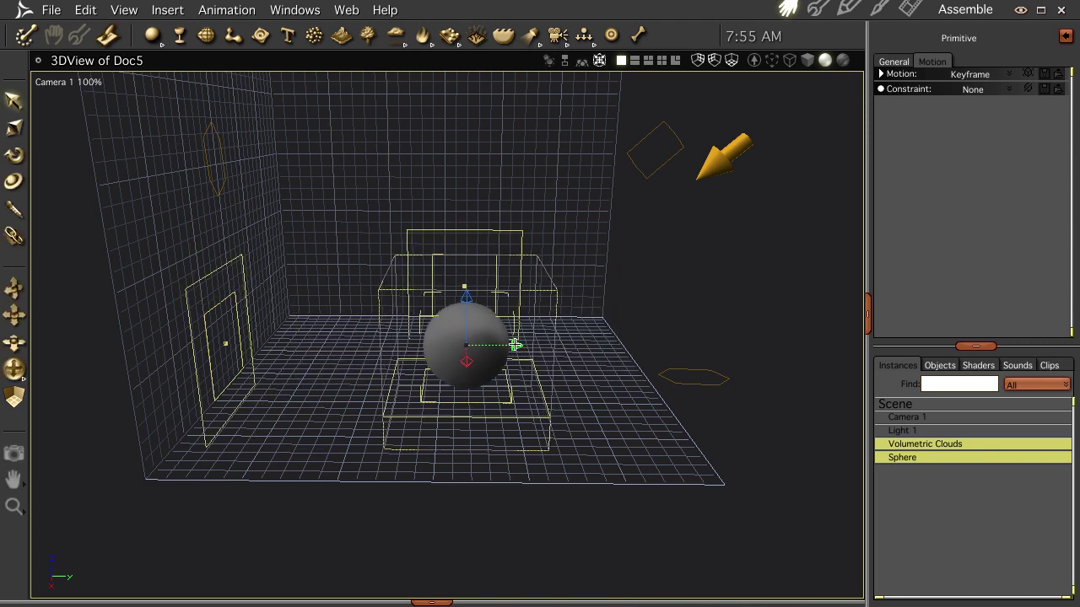
{"action": "left_click_drag", "start_coordinate": [468, 297], "coordinate": [466, 187]}
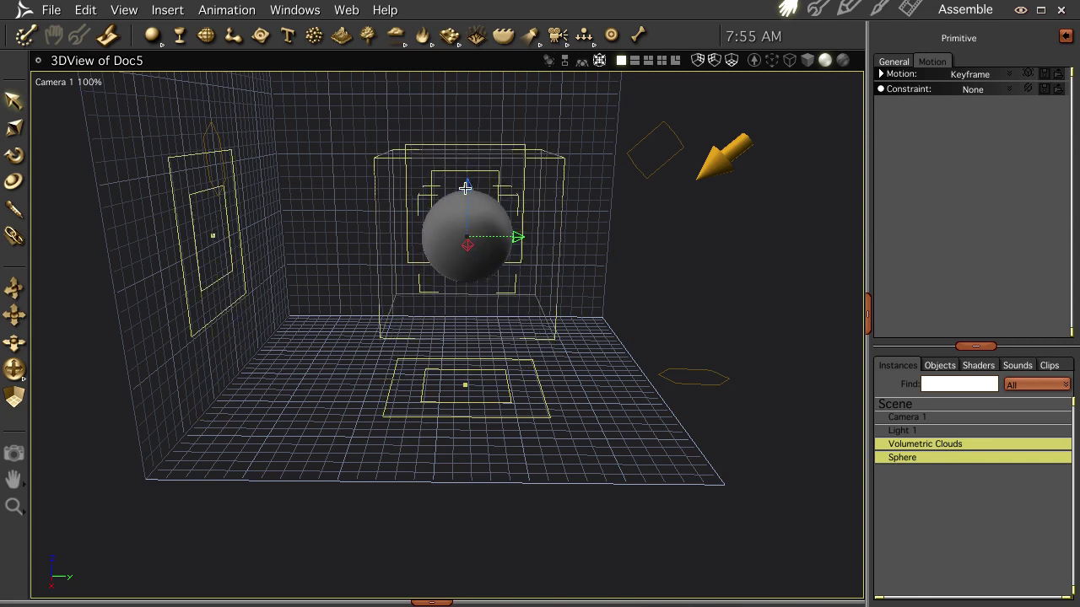
{"action": "key", "text": "ctrl+r"}
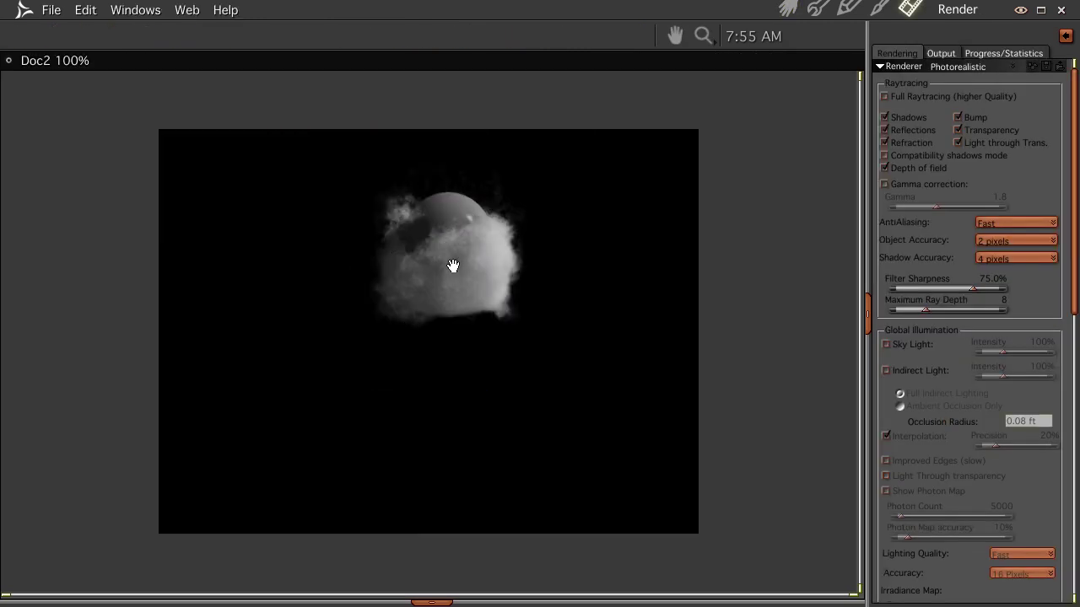
Step: Select only Volumetric Clouds in the Instances list and open its editor
{"action": "left_click", "coordinate": [787, 9]}
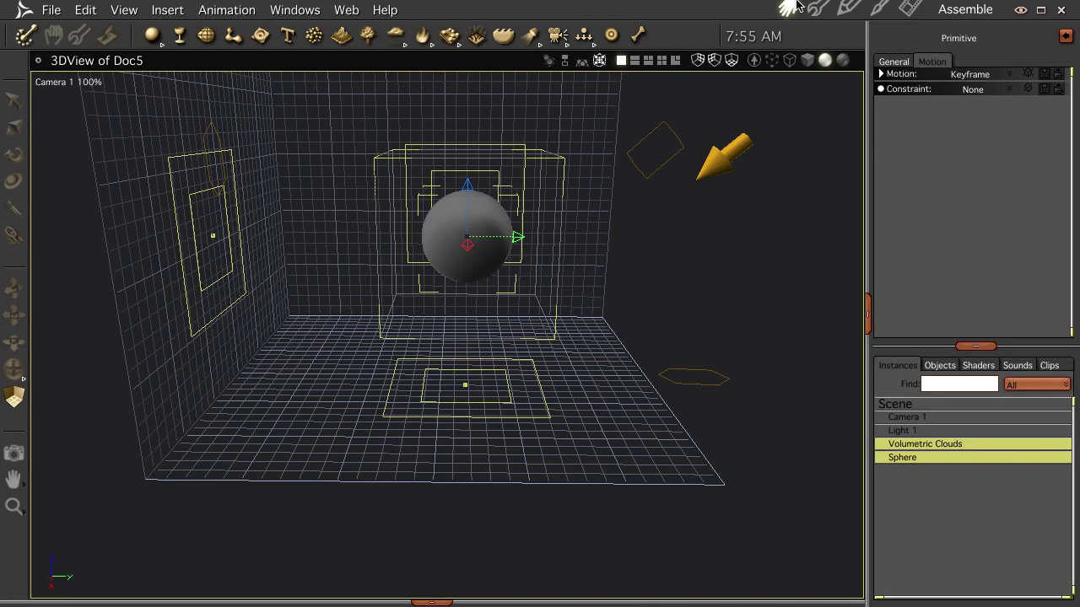
{"action": "left_click", "coordinate": [921, 431]}
{"action": "left_click", "coordinate": [923, 444]}
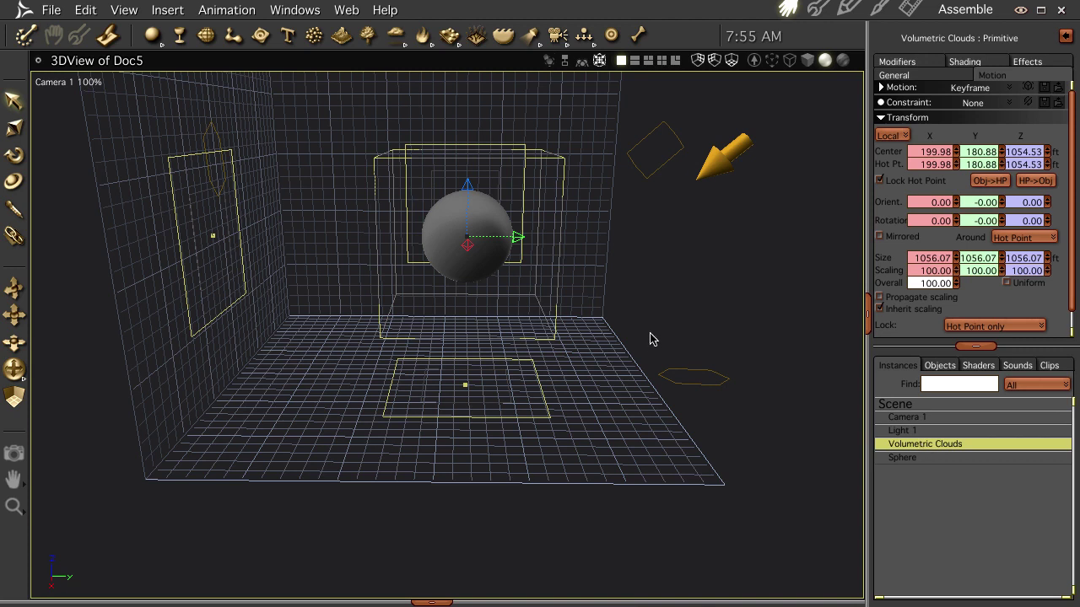
{"action": "double_click", "coordinate": [935, 444]}
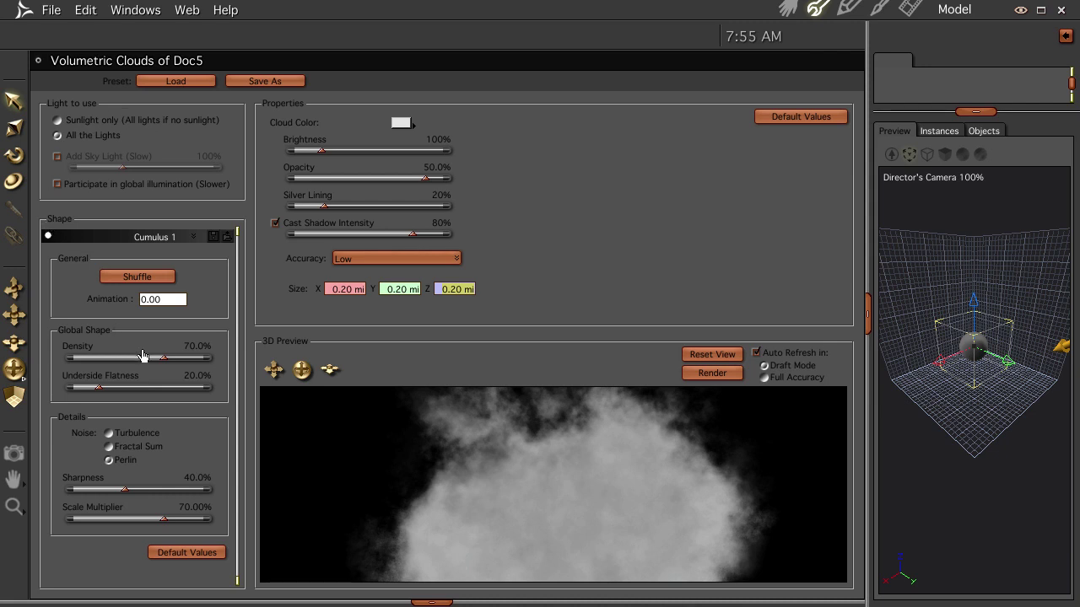
Step: Change the cloud shape to Basic Shape with a Sphere primitive, then render the scene
{"action": "left_click", "coordinate": [191, 238]}
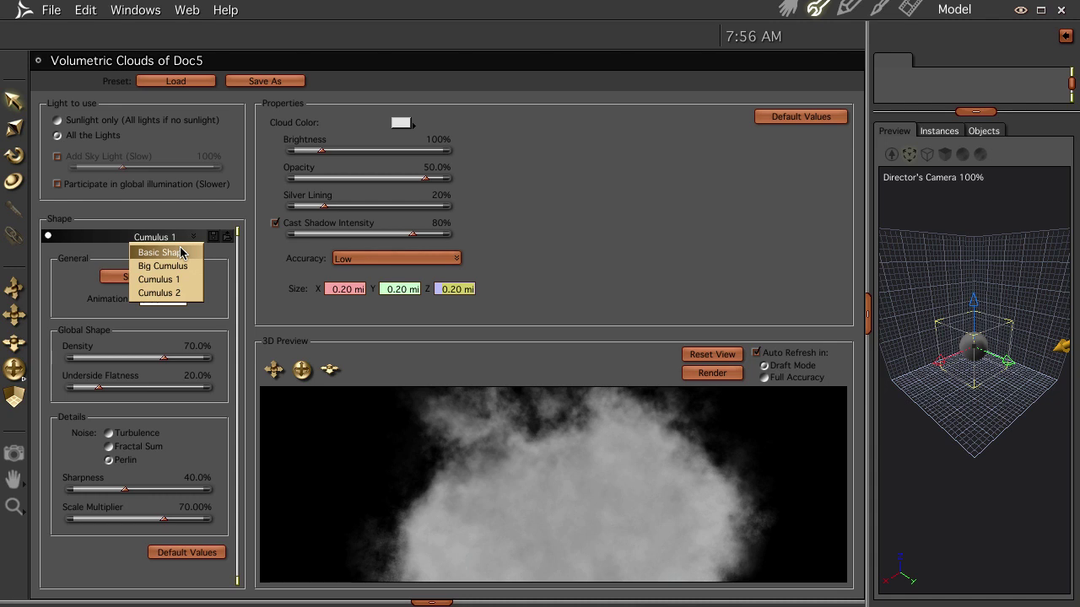
{"action": "left_click", "coordinate": [181, 252]}
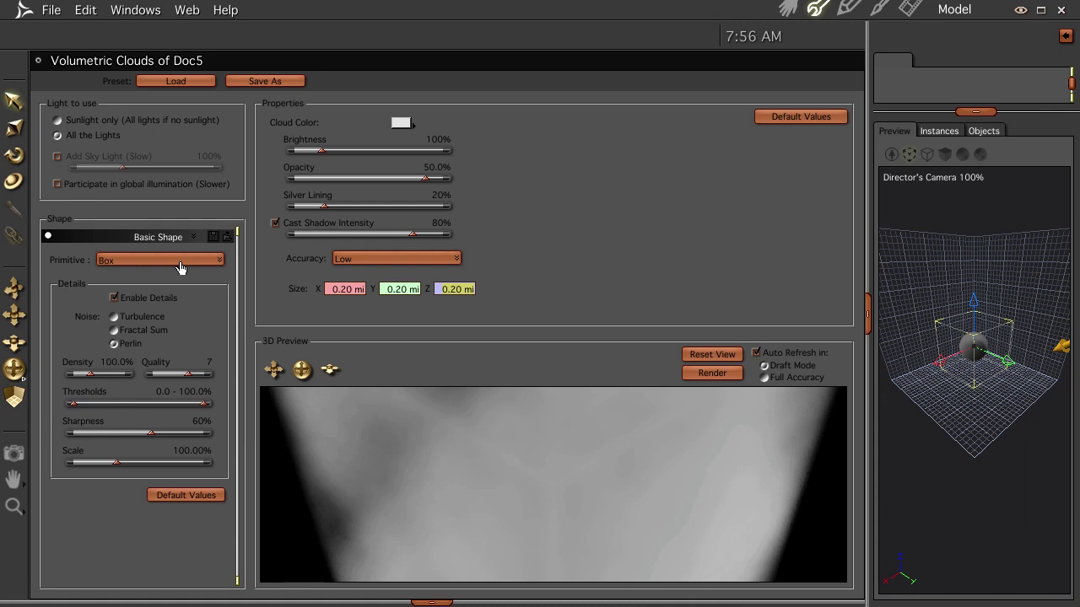
{"action": "left_click", "coordinate": [180, 262]}
{"action": "left_click", "coordinate": [180, 276]}
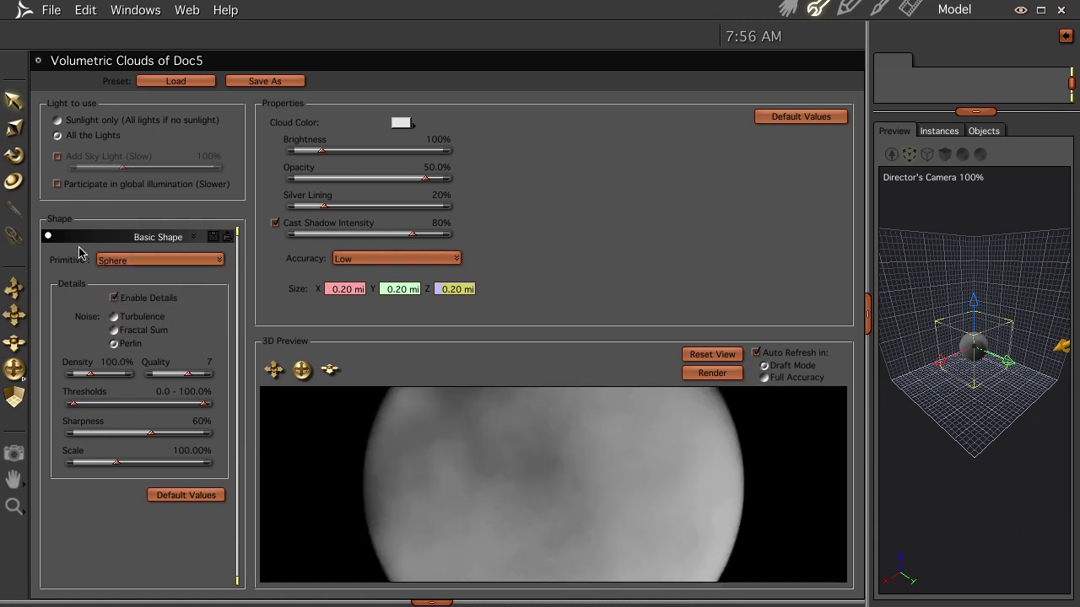
{"action": "left_click", "coordinate": [788, 8]}
{"action": "key", "text": "ctrl+r"}
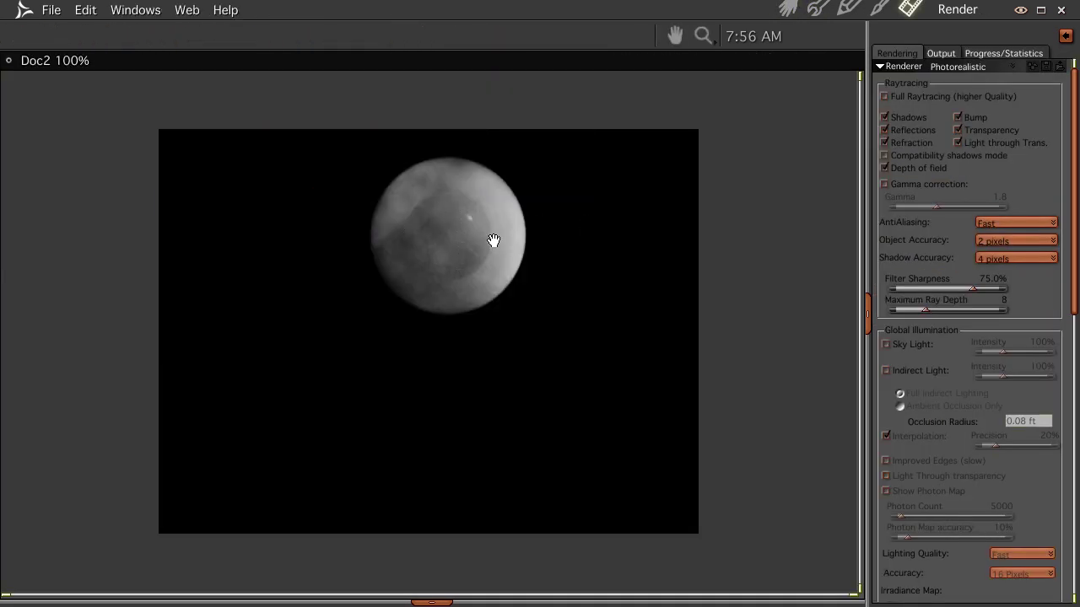
Step: Scale the Volumetric Clouds box down to 736.79 around the sphere and test-render
{"action": "left_click", "coordinate": [787, 8]}
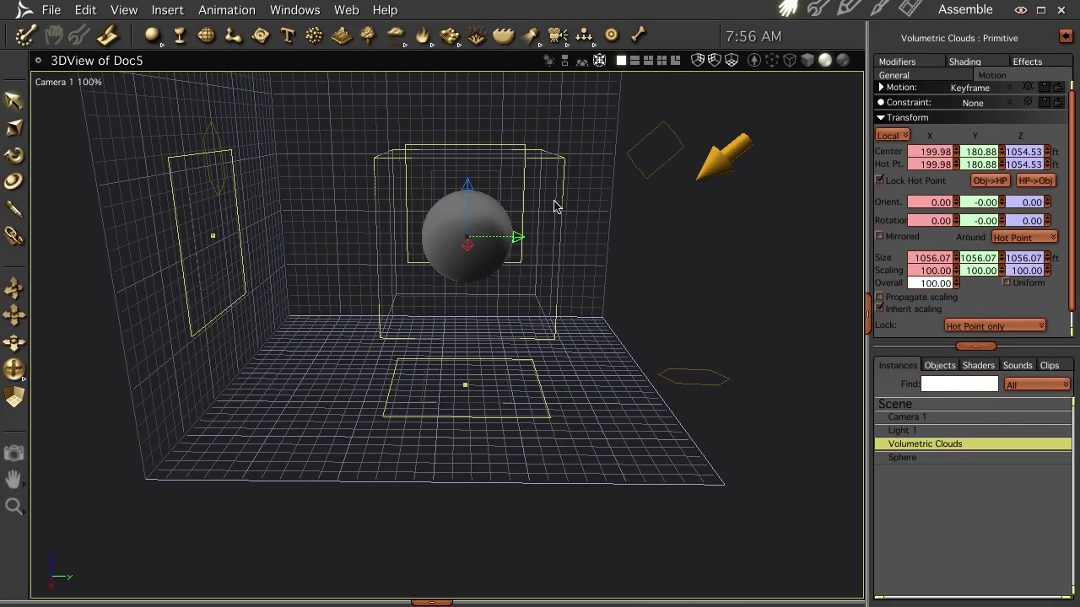
{"action": "left_click", "coordinate": [393, 496]}
{"action": "left_click", "coordinate": [533, 293]}
{"action": "key", "text": "s"}
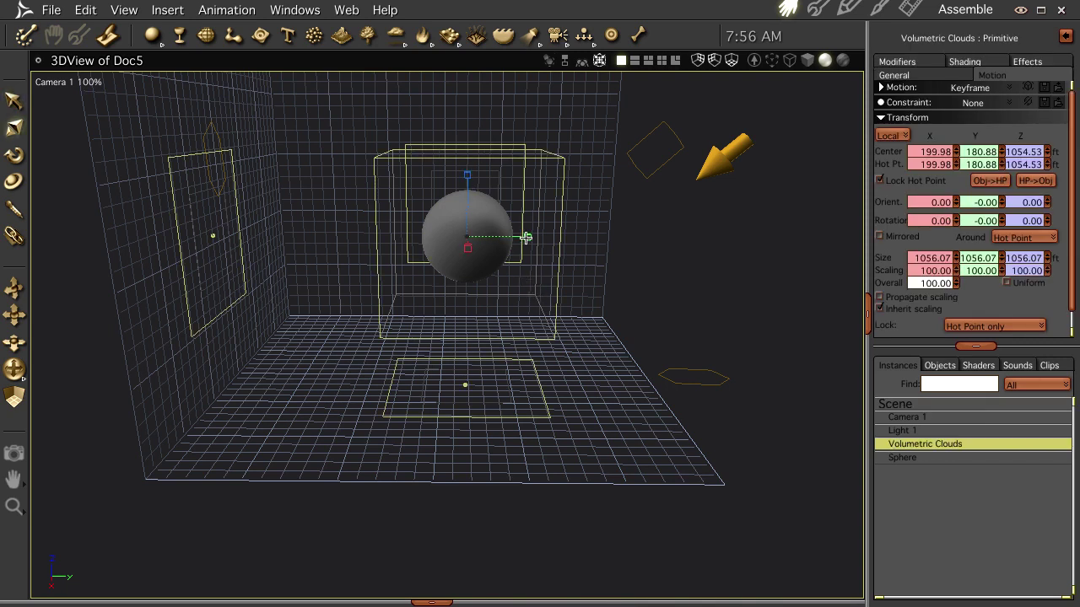
{"action": "left_click_drag", "start_coordinate": [525, 239], "coordinate": [501, 238]}
{"action": "key", "text": "ctrl+r"}
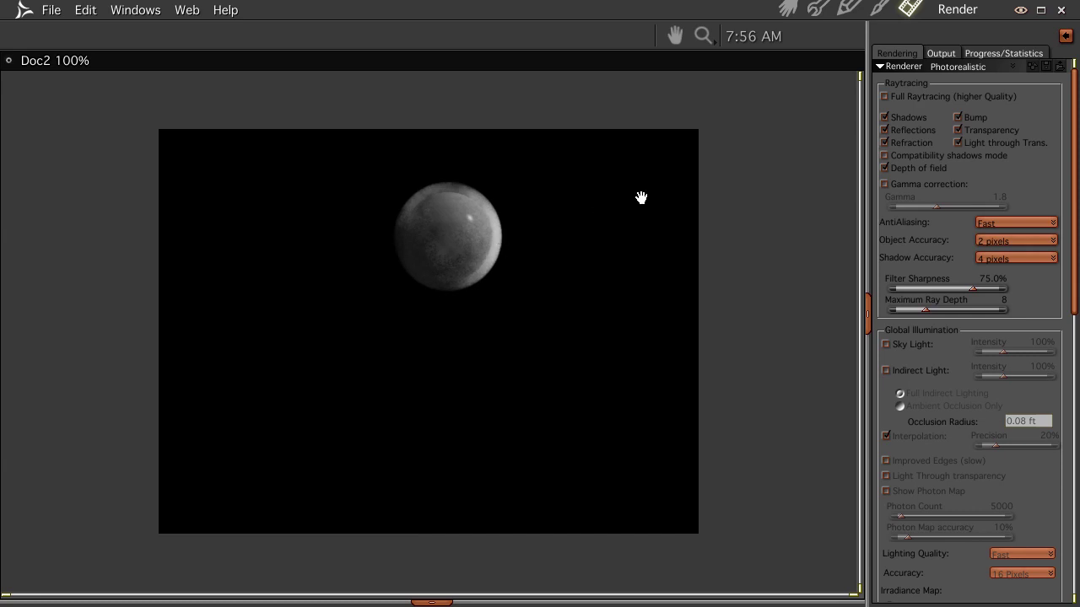
Step: Bring the camera closer to the sphere, render again, and reopen the Volumetric Clouds editor
{"action": "left_click", "coordinate": [787, 9]}
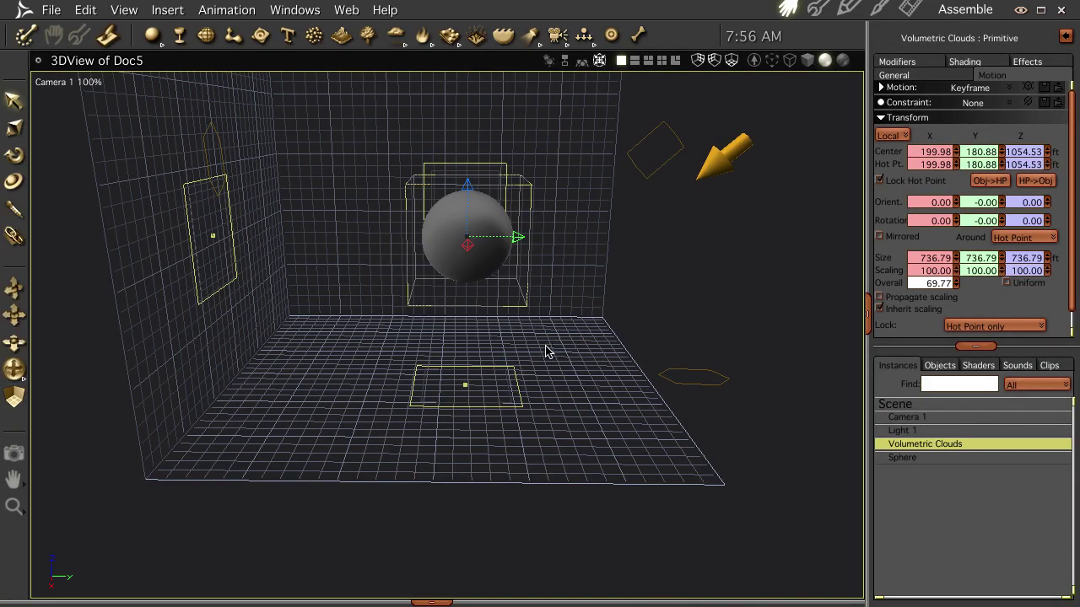
{"action": "left_click_drag", "start_coordinate": [545, 351], "coordinate": [498, 397]}
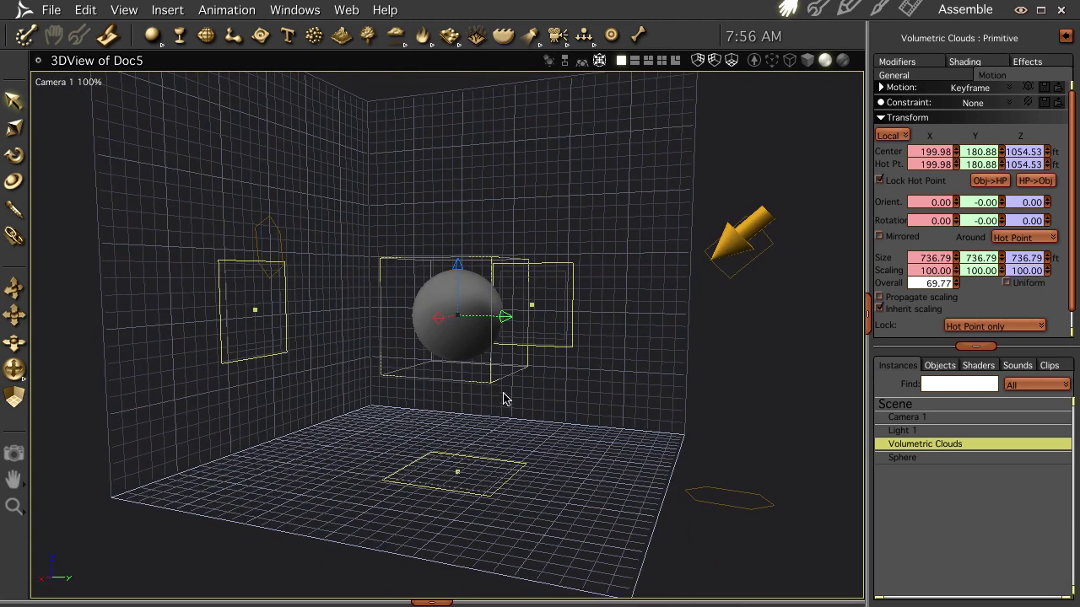
{"action": "key", "text": "ctrl+r"}
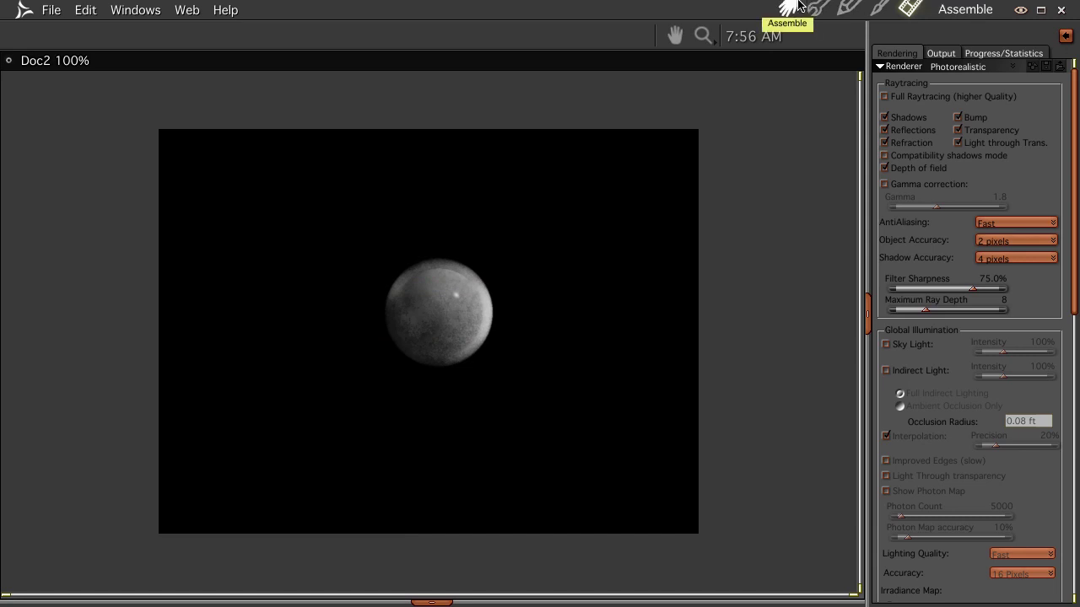
{"action": "left_click", "coordinate": [787, 8]}
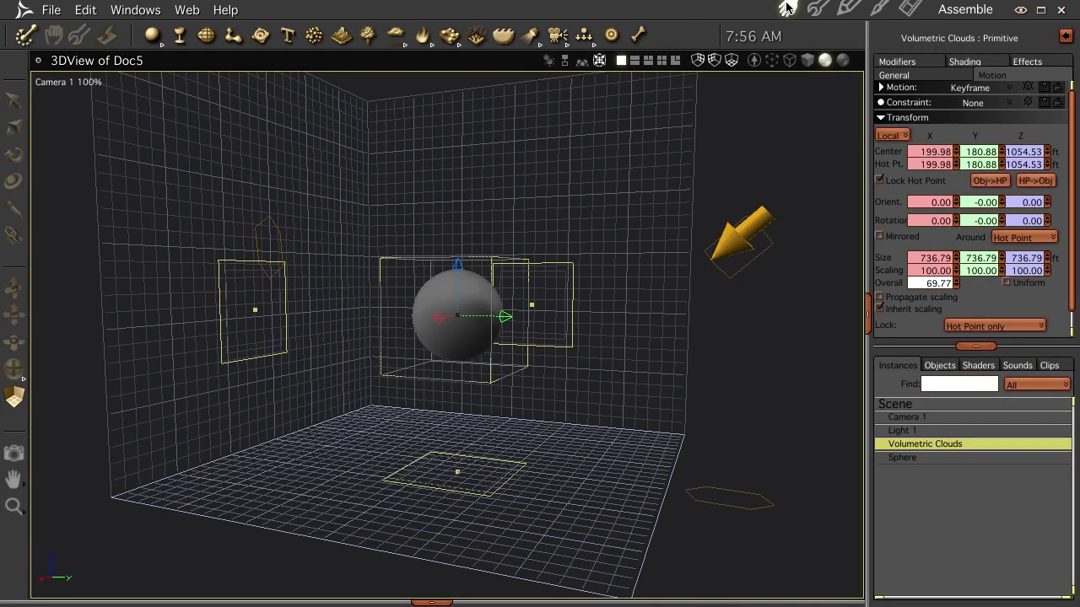
{"action": "double_click", "coordinate": [945, 452]}
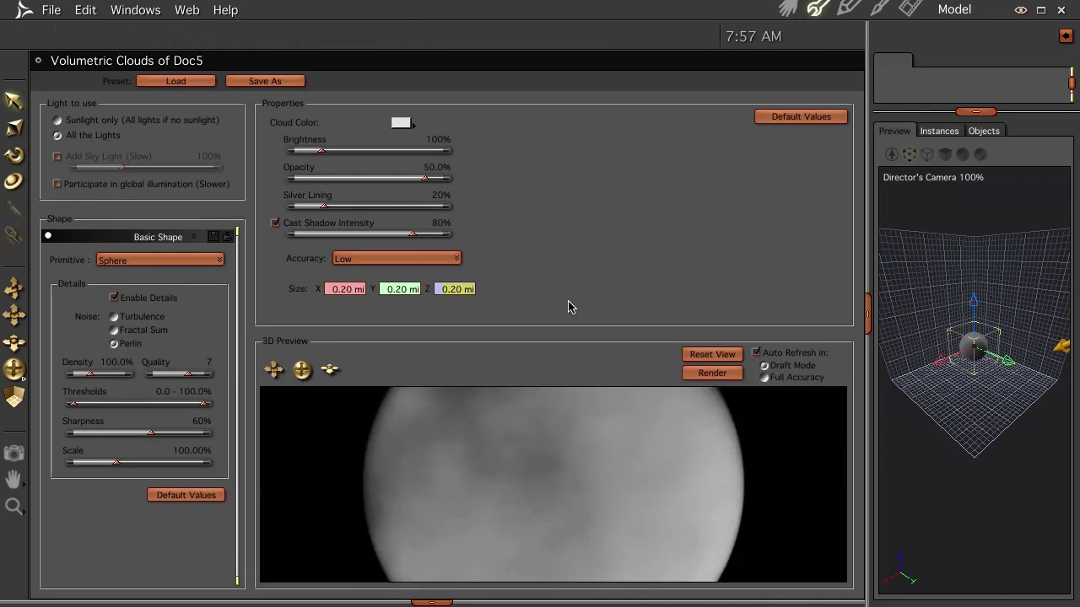
Step: Set cloud accuracy to Good (slow) and the lower threshold to 3.0
{"action": "left_click", "coordinate": [424, 259]}
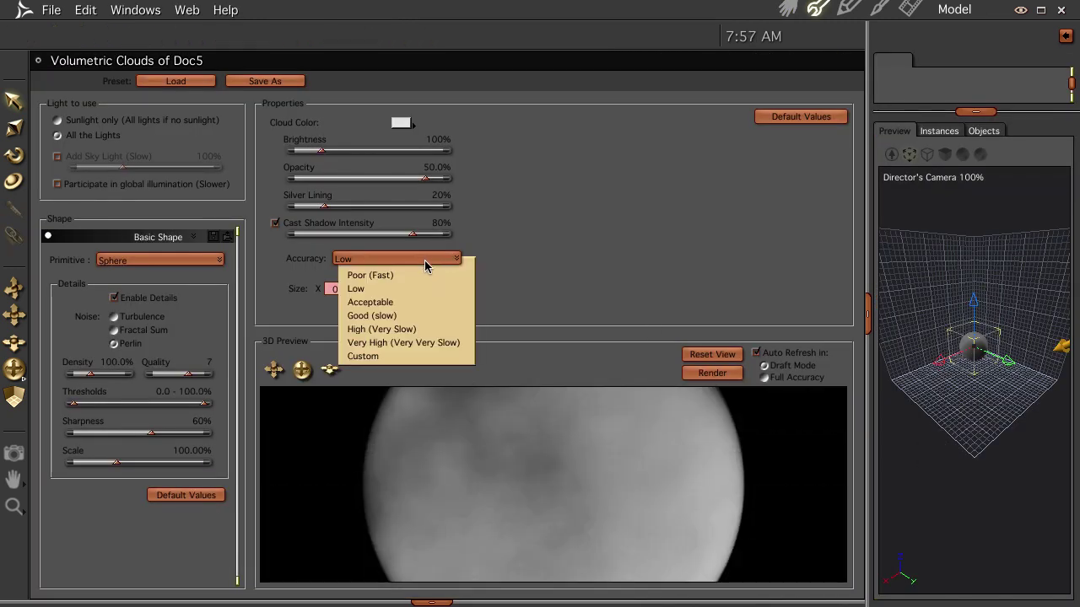
{"action": "left_click", "coordinate": [424, 315]}
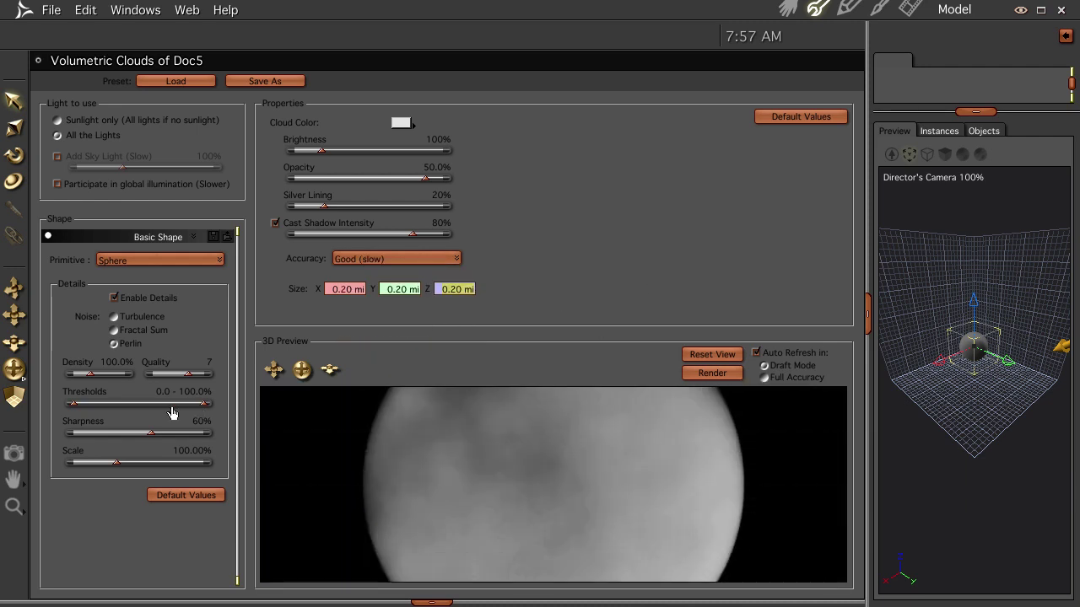
{"action": "mouse_move", "coordinate": [73, 406]}
{"action": "left_mouse_down"}
{"action": "mouse_move", "coordinate": [115, 408]}
{"action": "mouse_move", "coordinate": [72, 411]}
{"action": "mouse_move", "coordinate": [82, 409]}
{"action": "left_mouse_up"}
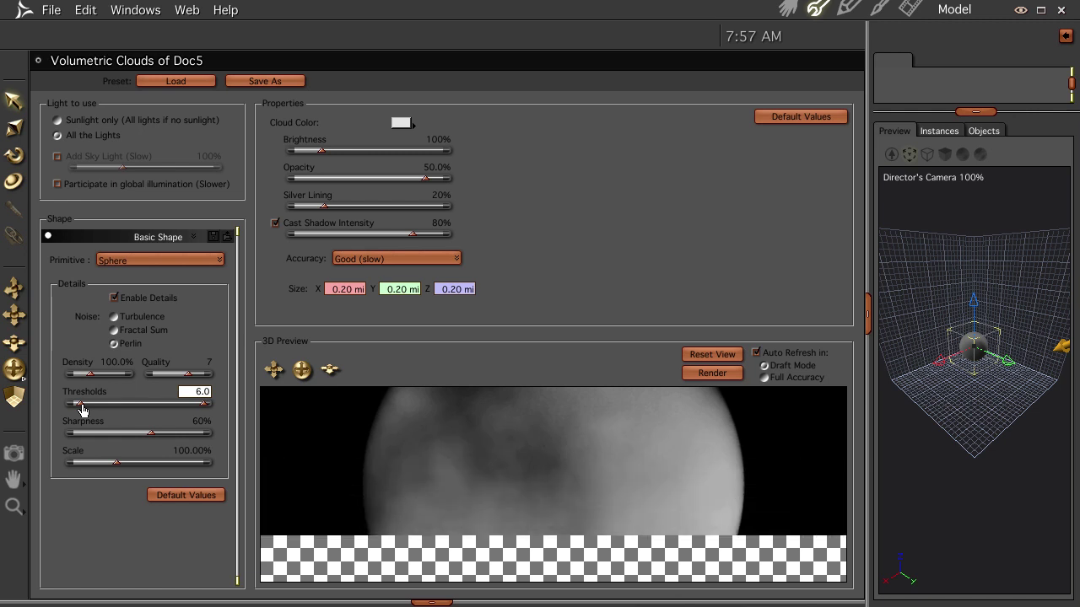
{"action": "left_click", "coordinate": [80, 410]}
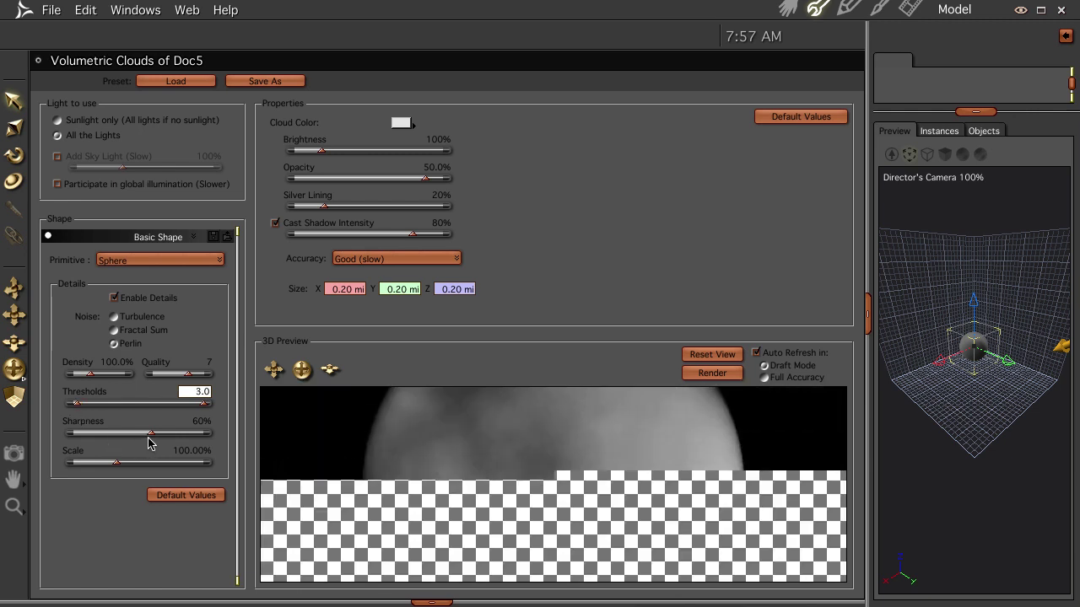
Step: Set cloud sharpness to 10 and scale to 13%, then render the scene
{"action": "left_click_drag", "start_coordinate": [149, 443], "coordinate": [80, 439]}
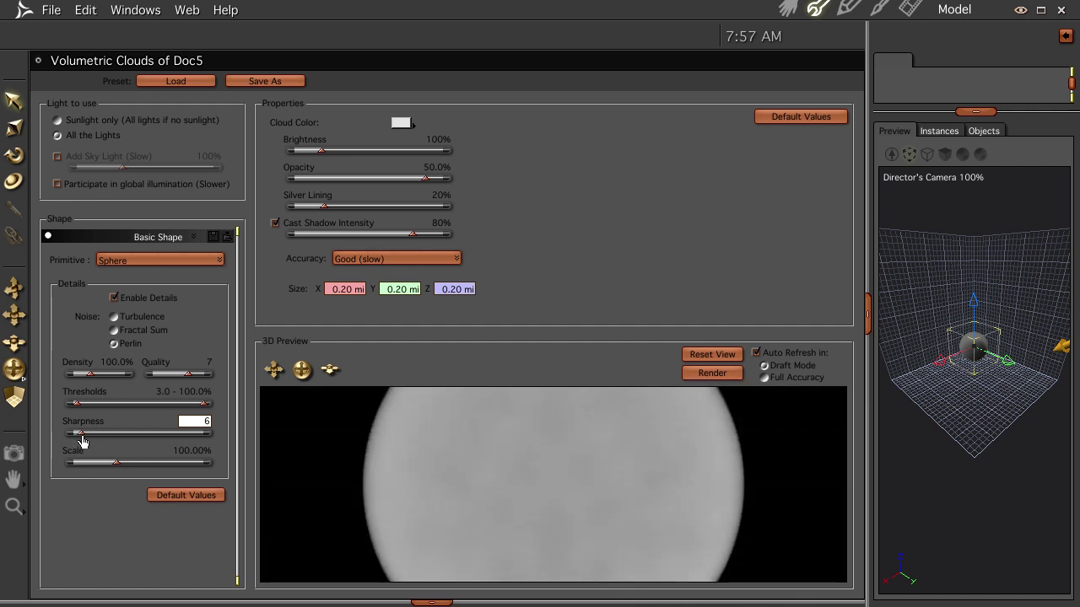
{"action": "left_click_drag", "start_coordinate": [80, 438], "coordinate": [88, 438]}
{"action": "left_click_drag", "start_coordinate": [117, 465], "coordinate": [80, 465]}
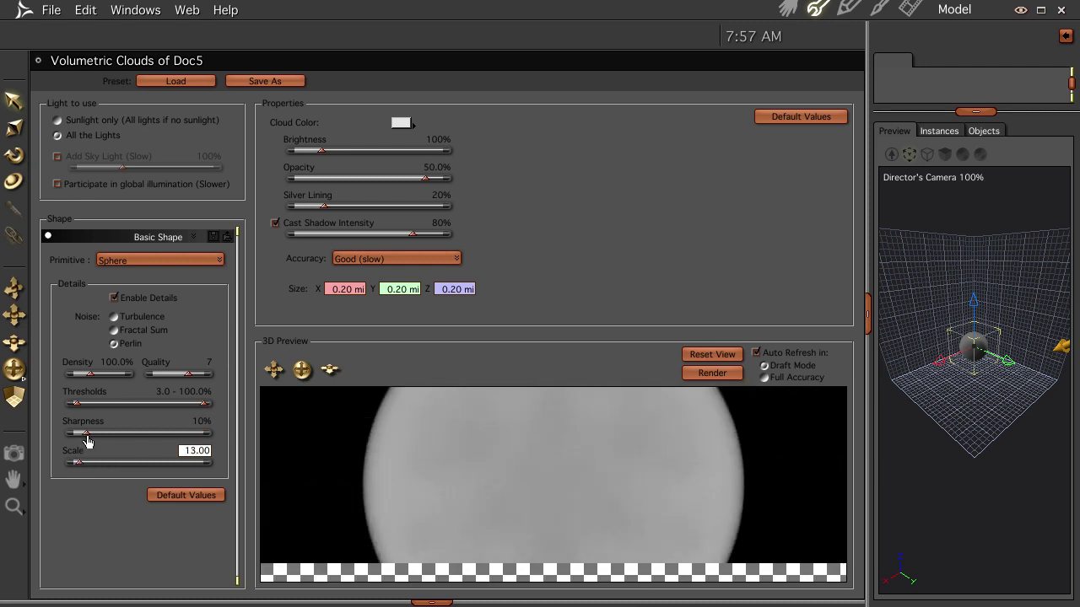
{"action": "left_click_drag", "start_coordinate": [81, 438], "coordinate": [85, 437]}
{"action": "left_click", "coordinate": [787, 10]}
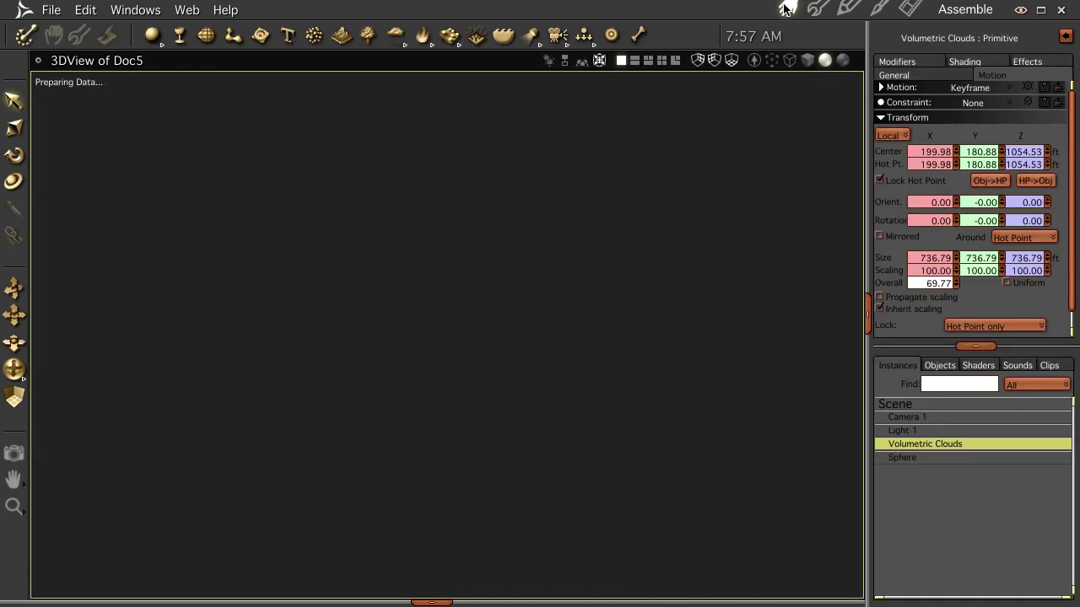
{"action": "key", "text": "ctrl+r"}
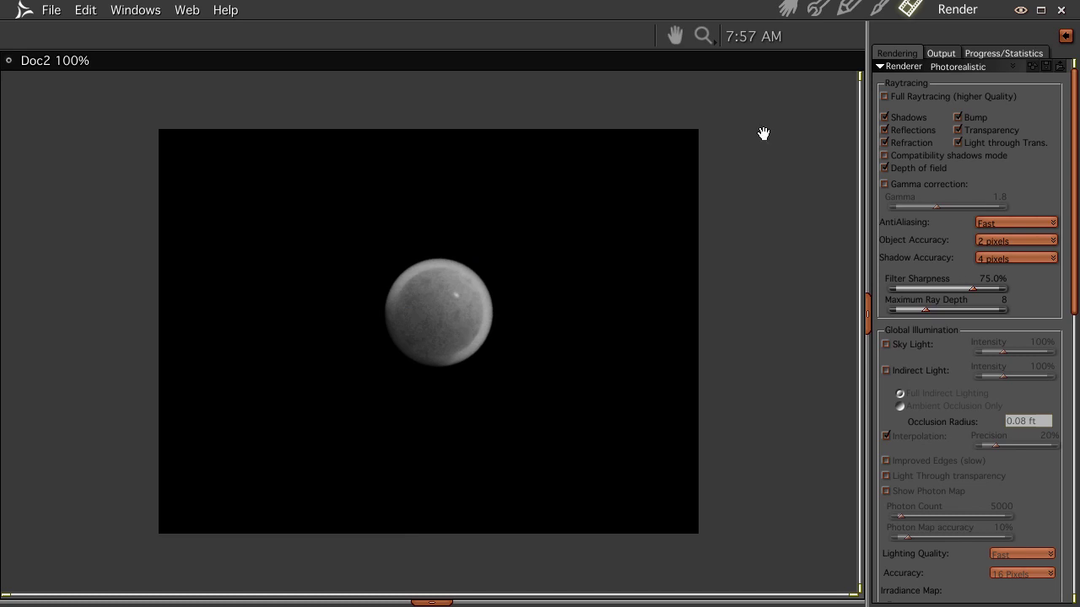
Step: Shrink the clouds box to 578.61 and test-render, then enlarge it to 622.81 and render again
{"action": "left_click", "coordinate": [785, 9]}
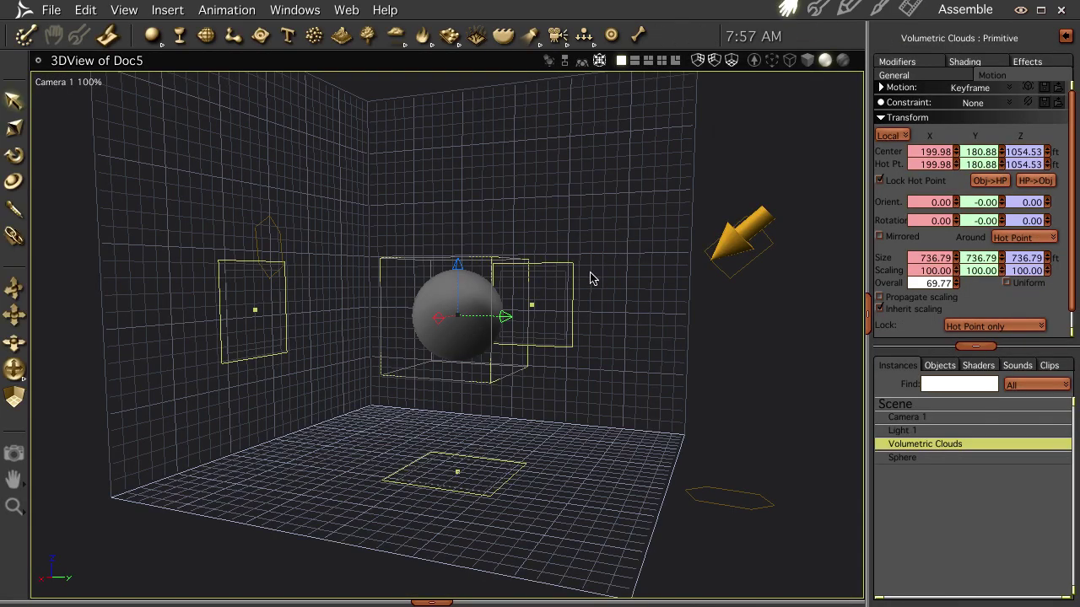
{"action": "key", "text": "s"}
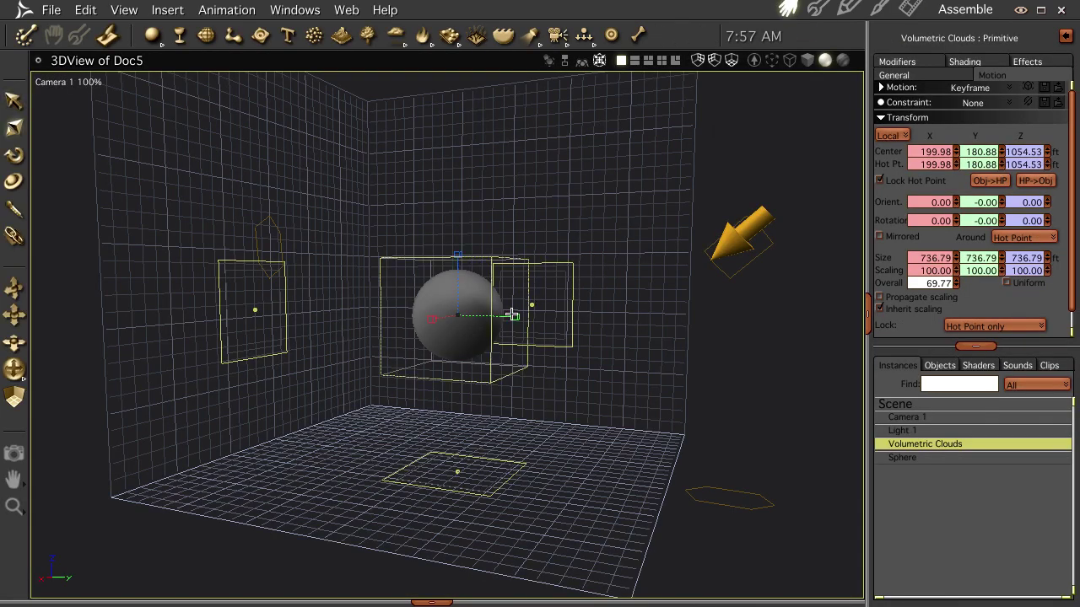
{"action": "left_click_drag", "start_coordinate": [513, 316], "coordinate": [501, 313]}
{"action": "key", "text": "ctrl+r"}
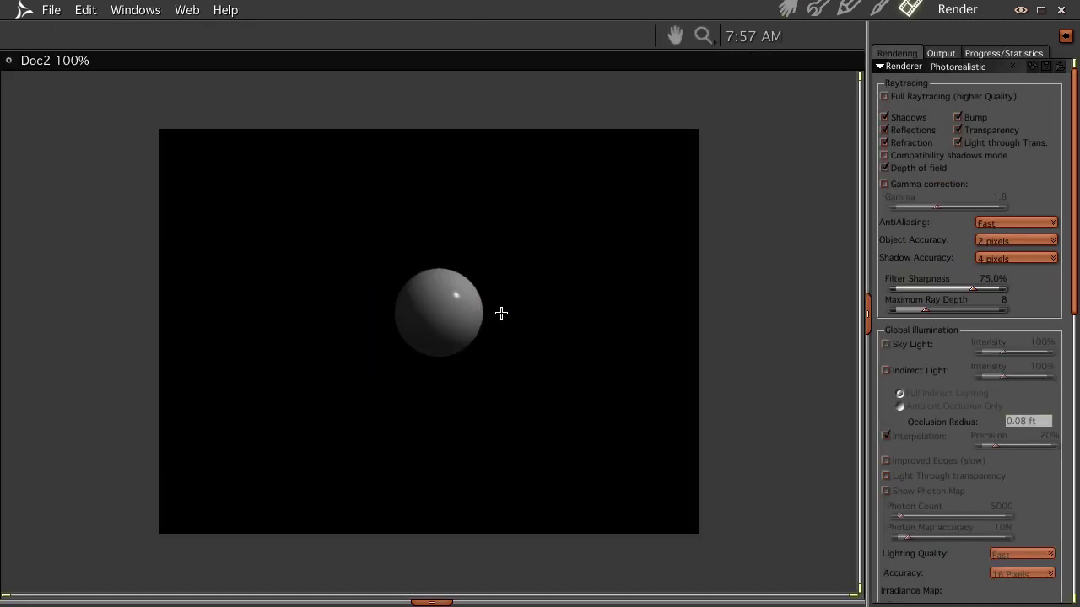
{"action": "left_click", "coordinate": [788, 10]}
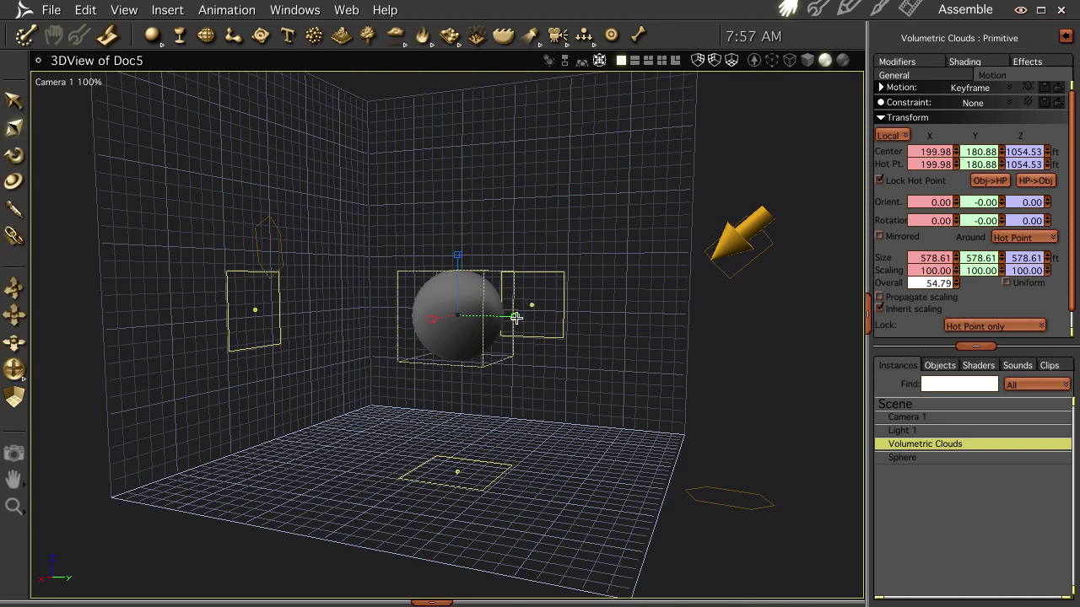
{"action": "left_click_drag", "start_coordinate": [516, 317], "coordinate": [519, 318]}
{"action": "key", "text": "ctrl+r"}
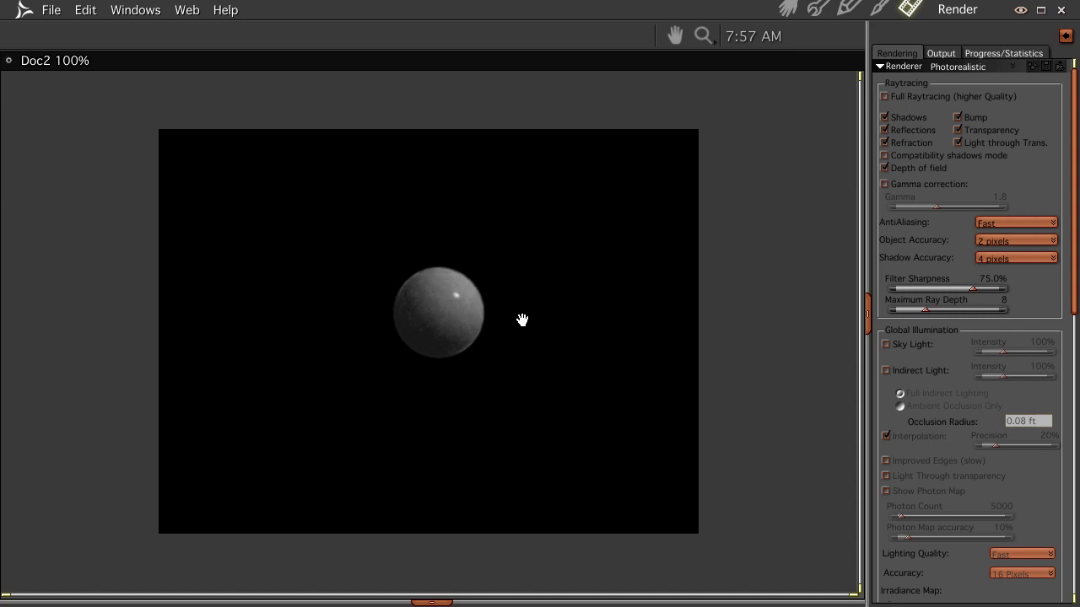
{"action": "left_click", "coordinate": [784, 8]}
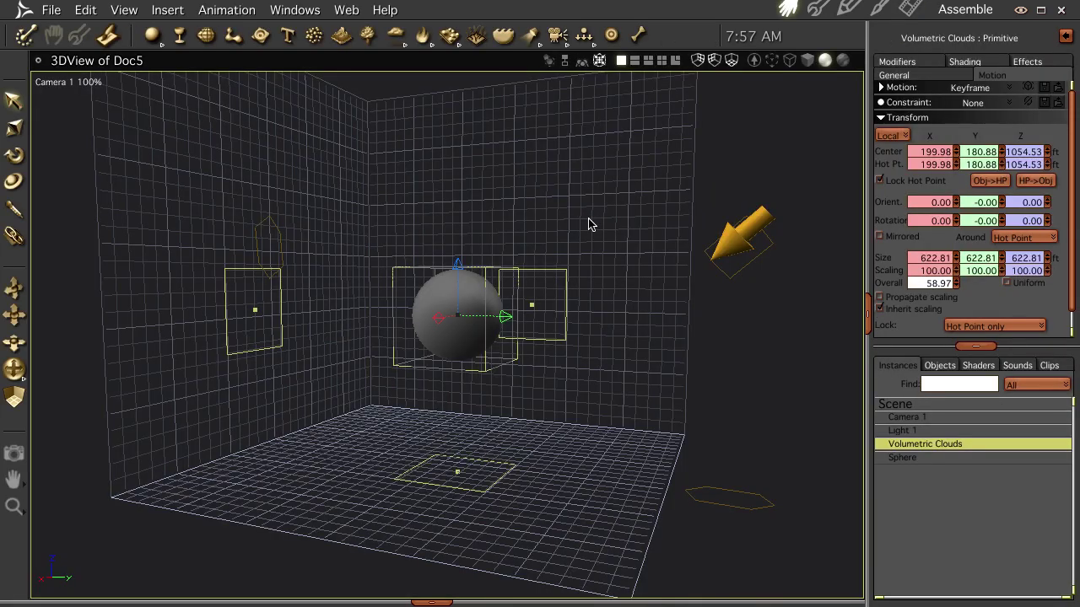
{"action": "scroll", "coordinate": [588, 224], "scroll_direction": "up", "scroll_amount": 5}
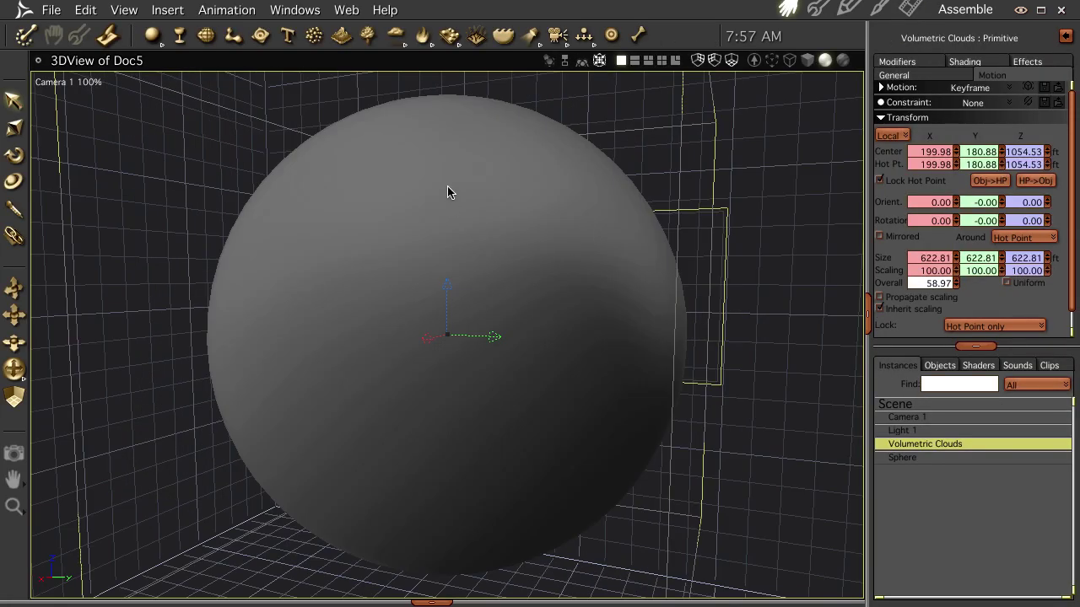
Step: Pull Camera 1 back slightly from the sphere and render the close-up view
{"action": "left_click_drag", "start_coordinate": [448, 188], "coordinate": [478, 211]}
{"action": "key", "text": "ctrl+r"}
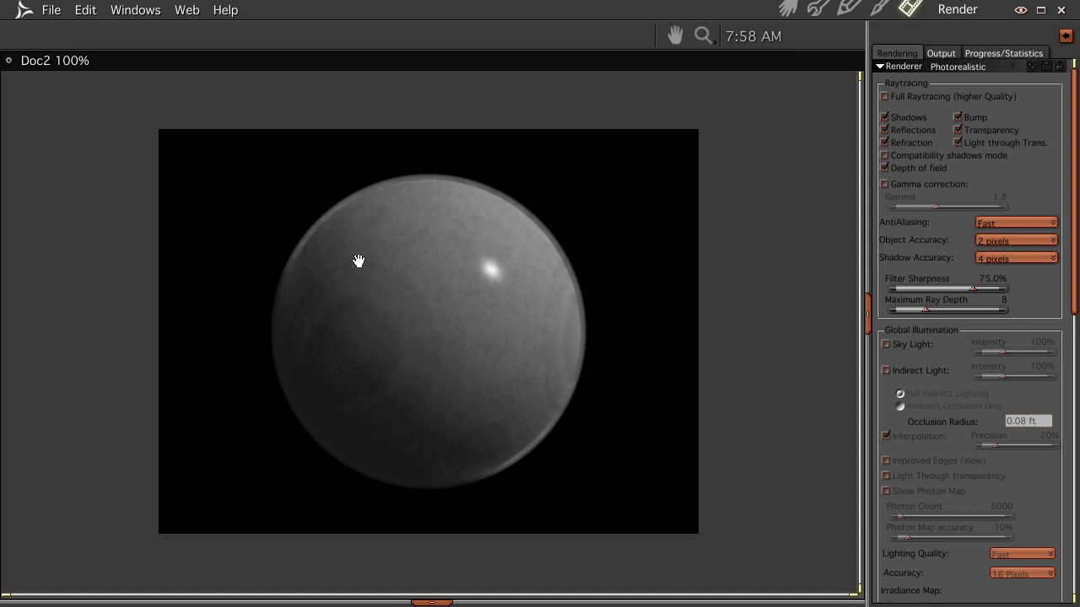
{"action": "left_click", "coordinate": [784, 10]}
Step: Lower the Volumetric Clouds sharpness to 3% and noise scale to 123, then slightly enlarge the clouds box
{"action": "double_click", "coordinate": [936, 445]}
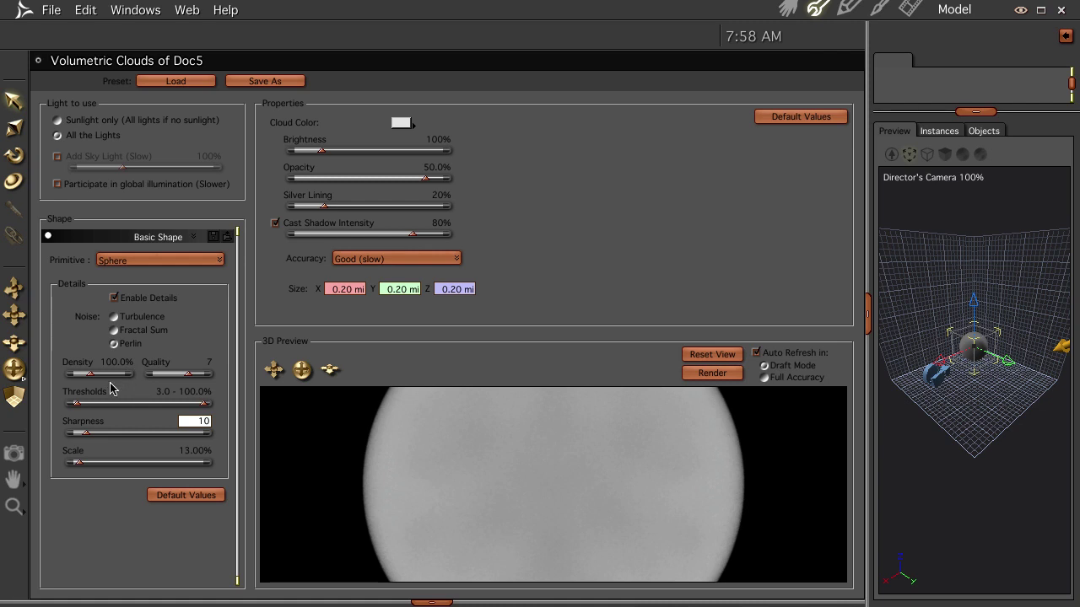
{"action": "left_click_drag", "start_coordinate": [89, 439], "coordinate": [77, 442]}
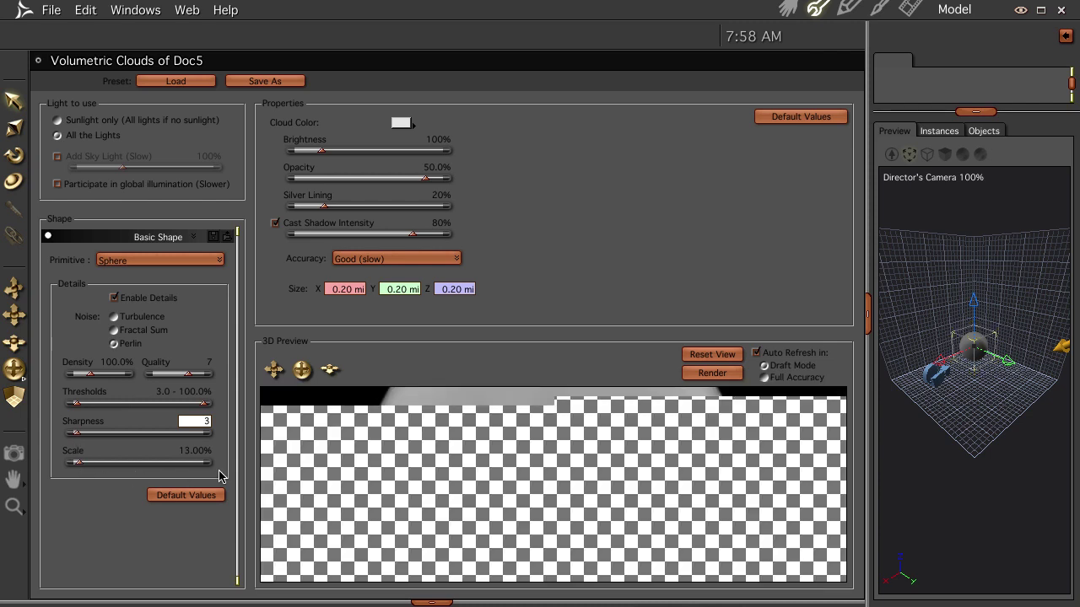
{"action": "left_click_drag", "start_coordinate": [86, 470], "coordinate": [124, 473]}
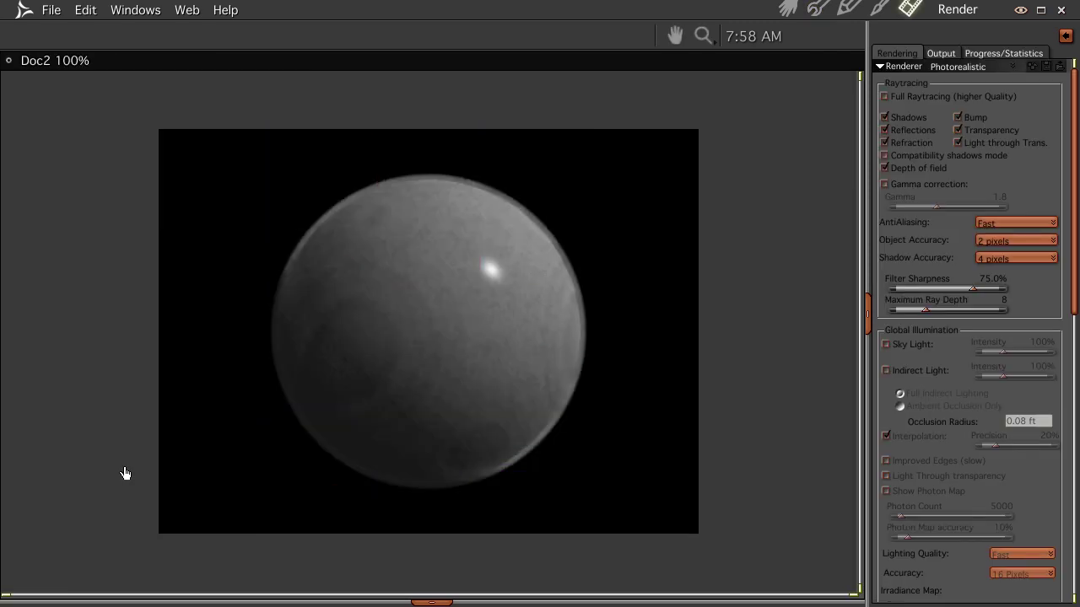
{"action": "left_click", "coordinate": [789, 8]}
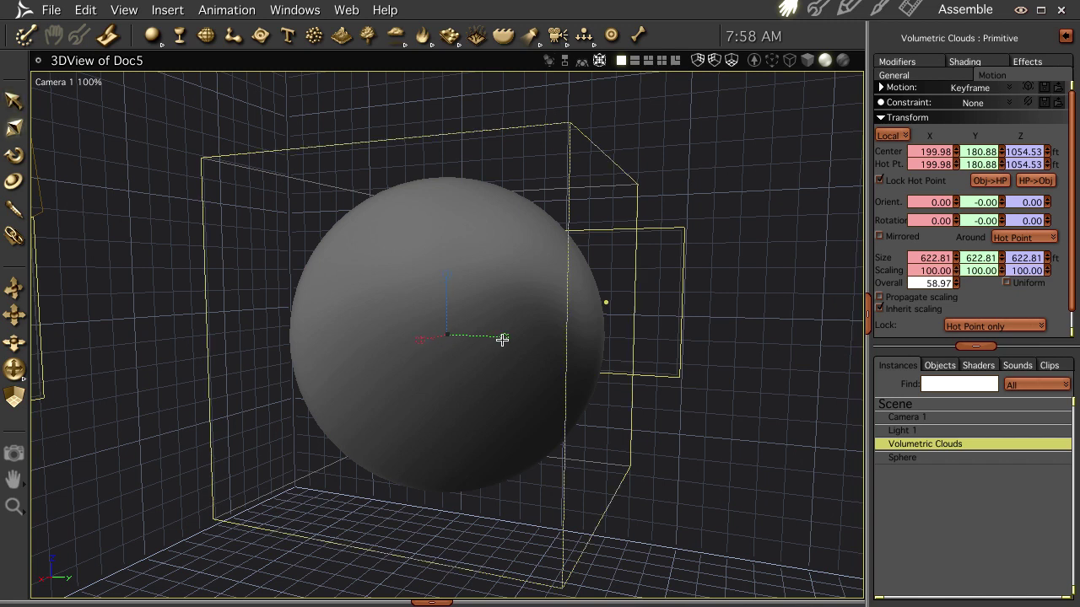
{"action": "left_click_drag", "start_coordinate": [502, 339], "coordinate": [504, 338]}
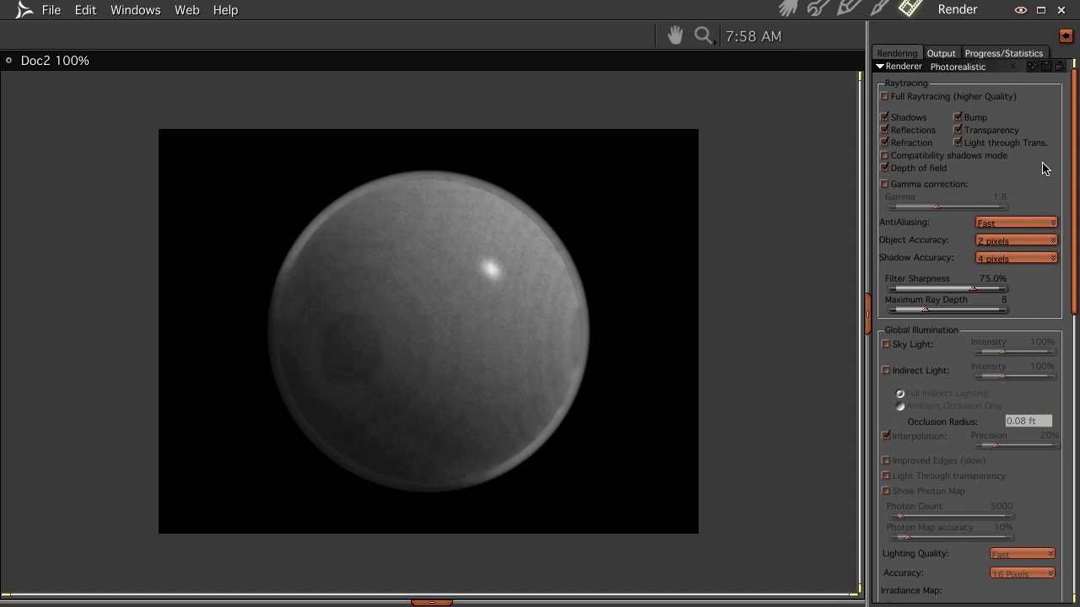
Step: Set render antialiasing to Best and object and shadow accuracy to 0.5 pixel
{"action": "left_click", "coordinate": [1041, 224]}
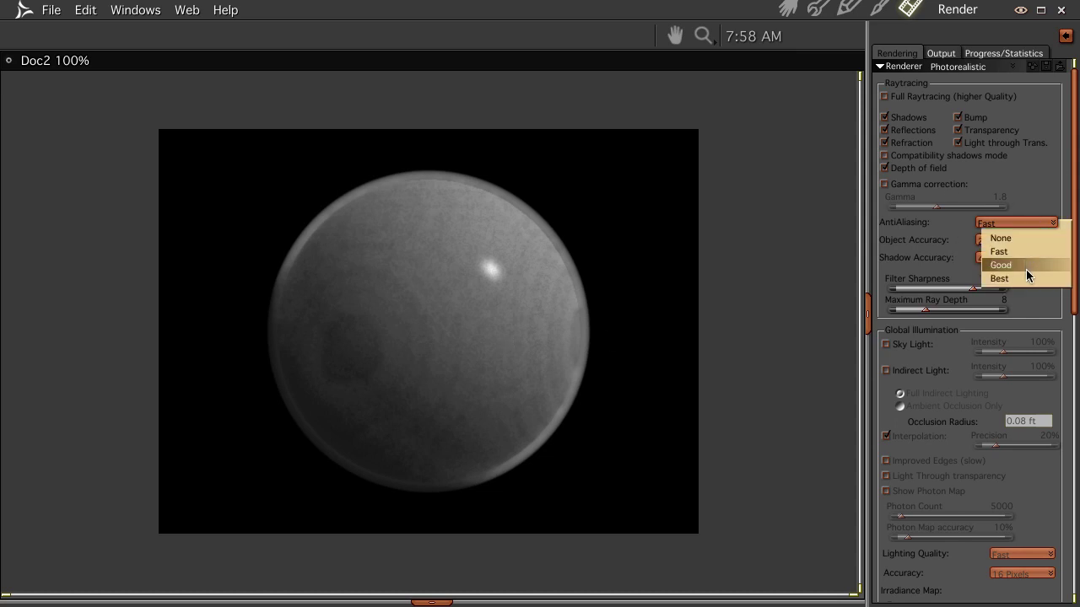
{"action": "left_click", "coordinate": [1026, 279]}
{"action": "left_click", "coordinate": [1007, 242]}
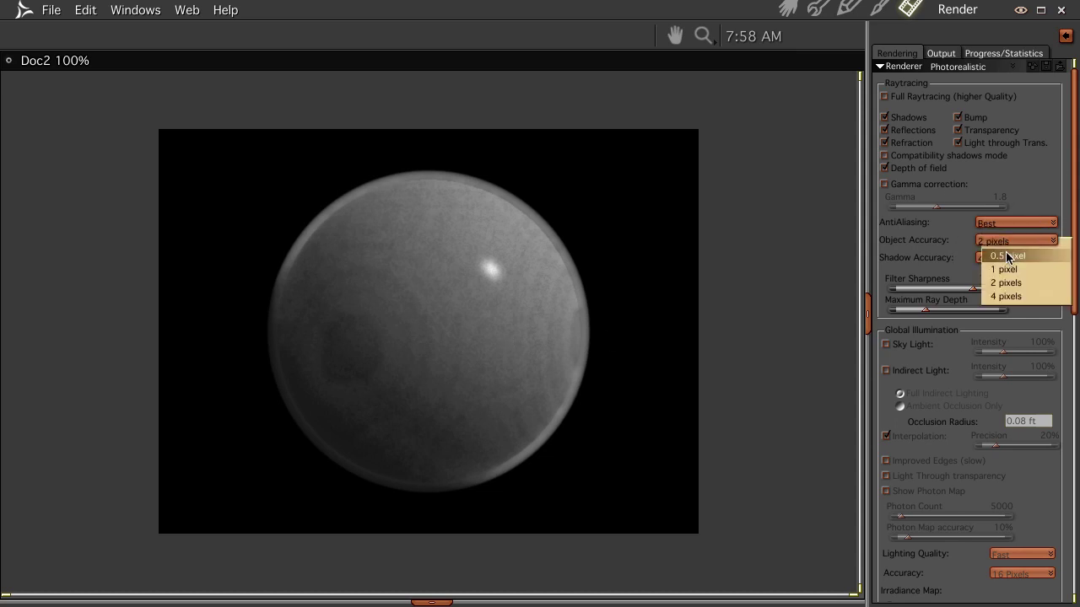
{"action": "left_click", "coordinate": [1007, 256]}
{"action": "left_click", "coordinate": [1007, 258]}
{"action": "left_click", "coordinate": [1007, 272]}
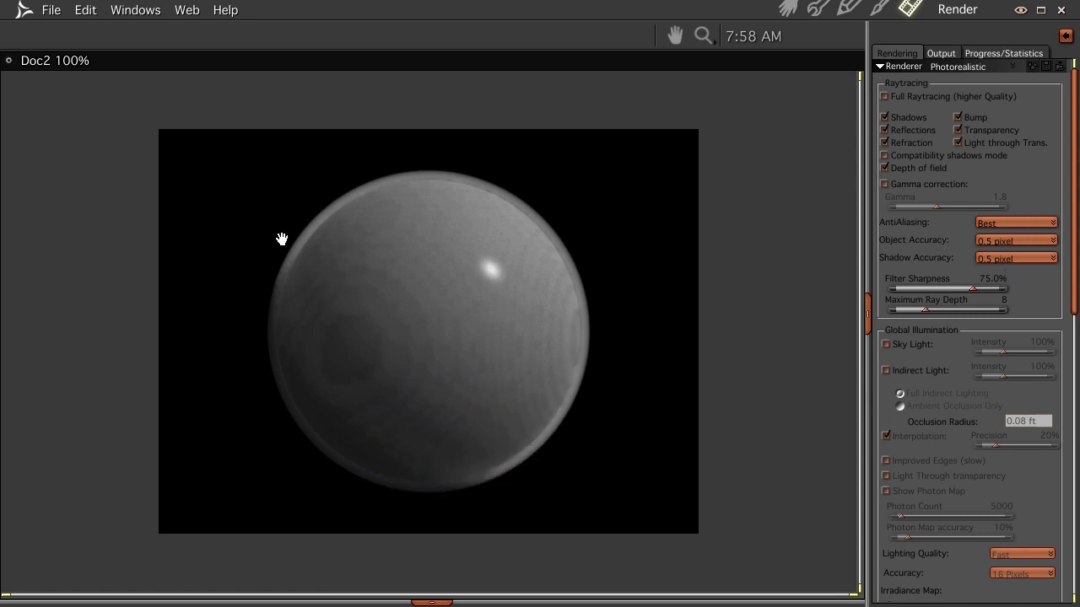
Step: Back in the 3D layout view, select the Sphere and show its general properties
{"action": "left_click", "coordinate": [789, 9]}
{"action": "left_click", "coordinate": [902, 458]}
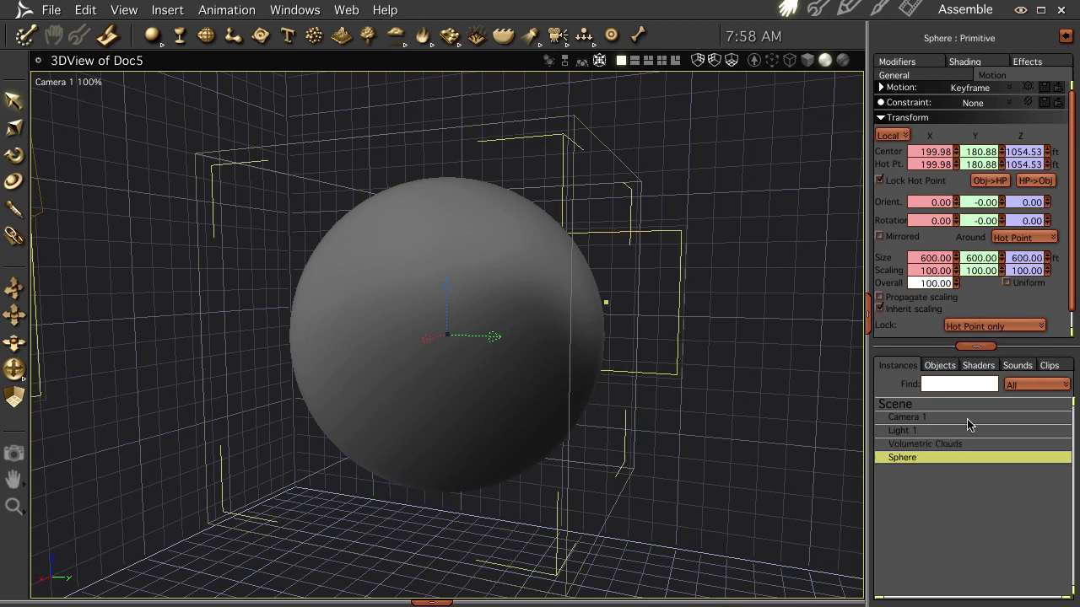
{"action": "left_click", "coordinate": [888, 78]}
Step: Make the sphere shader's Color channel a Texture Map using earthmap10k.reduced.jpg
{"action": "left_click", "coordinate": [966, 186]}
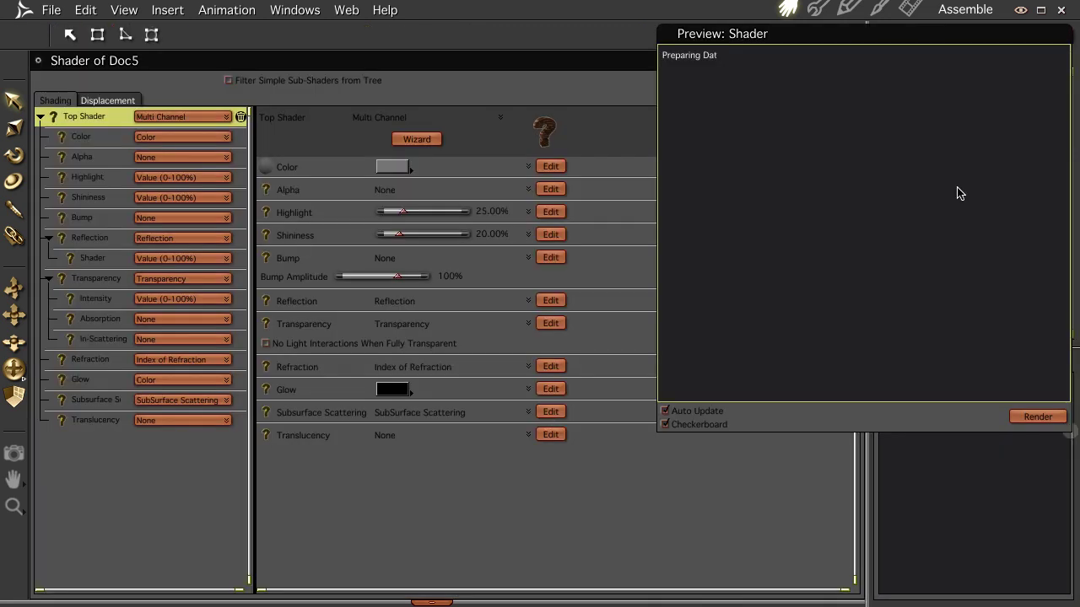
{"action": "left_click", "coordinate": [94, 140]}
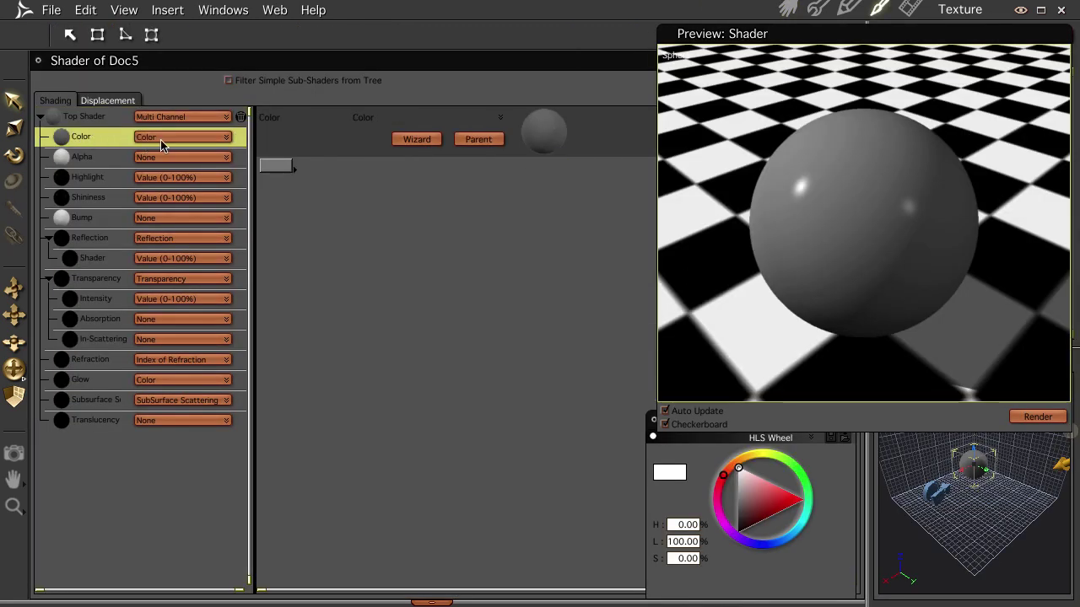
{"action": "left_click", "coordinate": [161, 145]}
{"action": "mouse_move", "coordinate": [181, 292]}
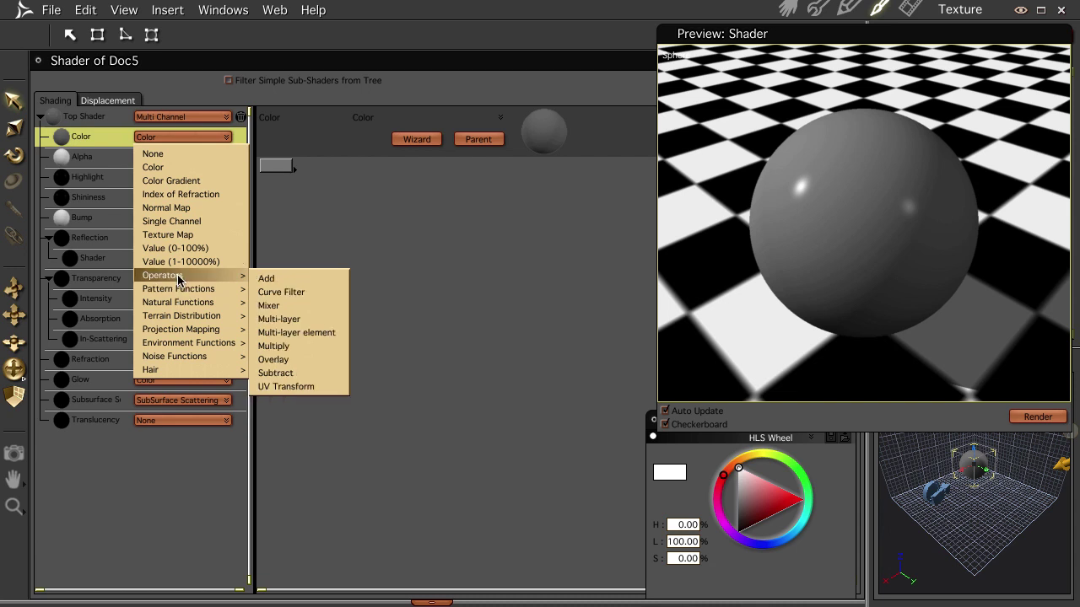
{"action": "left_click", "coordinate": [173, 235]}
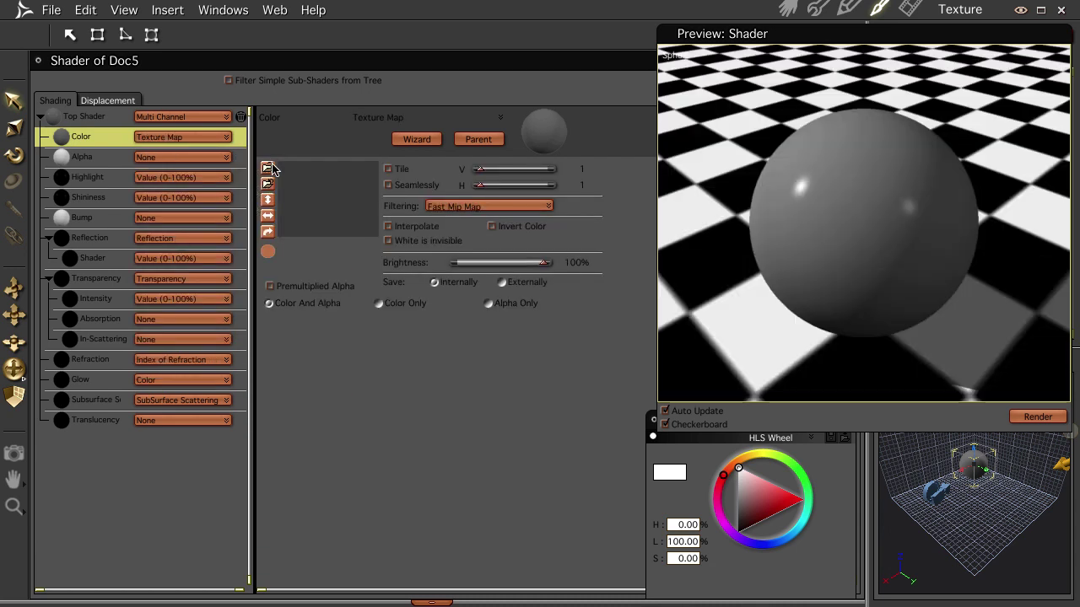
{"action": "left_click", "coordinate": [268, 168]}
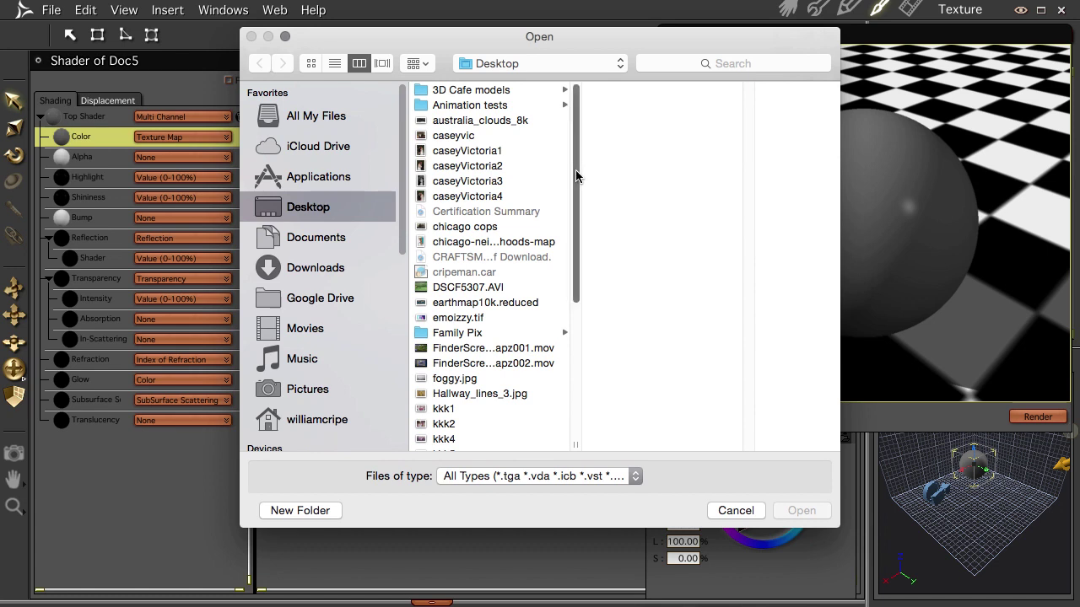
{"action": "mouse_move", "coordinate": [576, 175]}
{"action": "left_mouse_down"}
{"action": "mouse_move", "coordinate": [576, 202]}
{"action": "mouse_move", "coordinate": [576, 192]}
{"action": "left_mouse_up"}
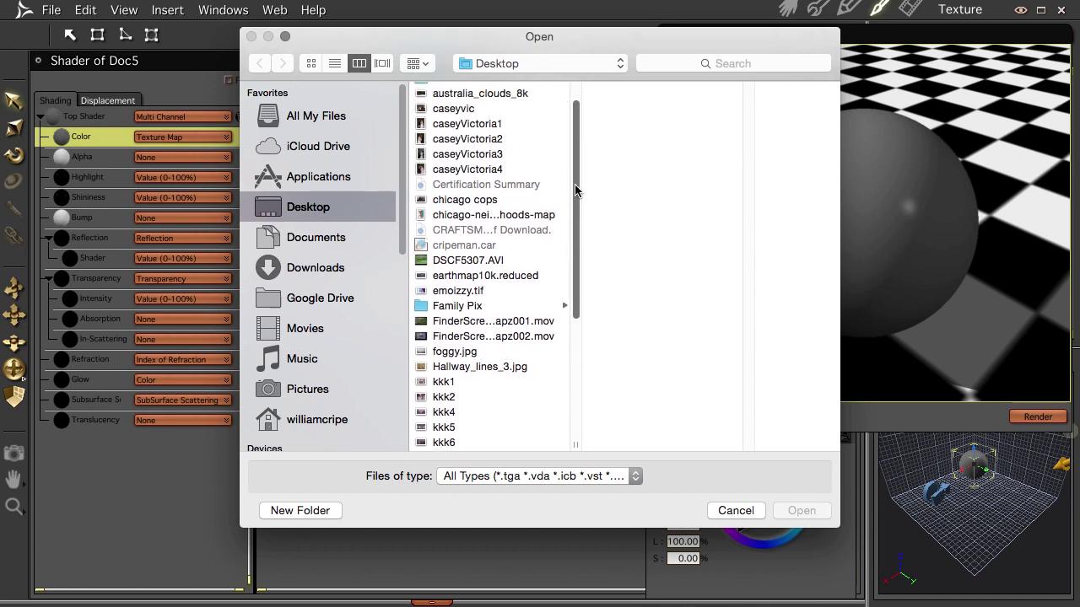
{"action": "left_click", "coordinate": [508, 276]}
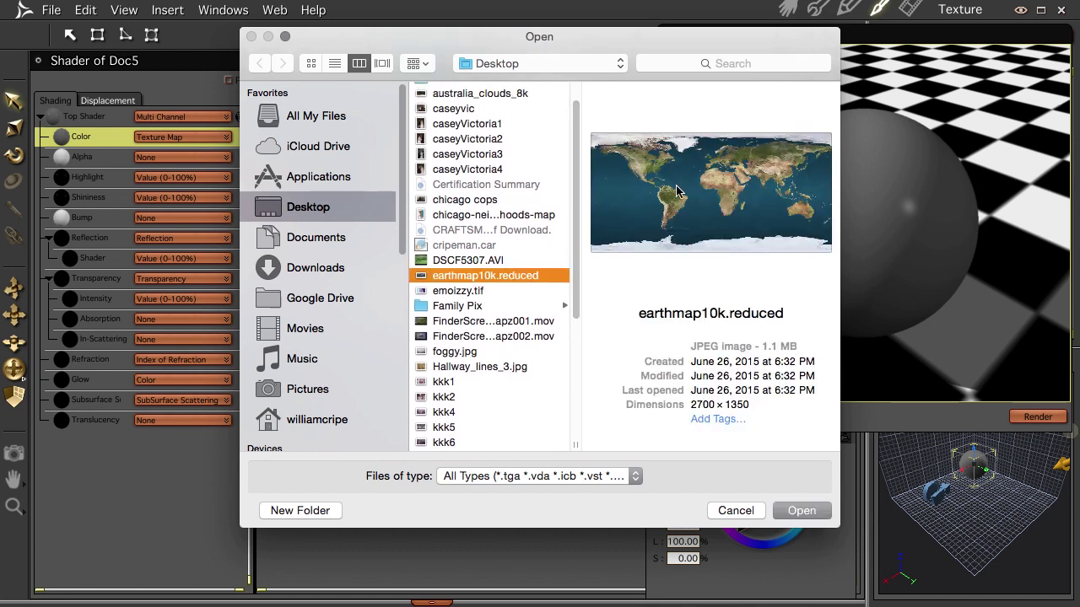
{"action": "left_click", "coordinate": [801, 511]}
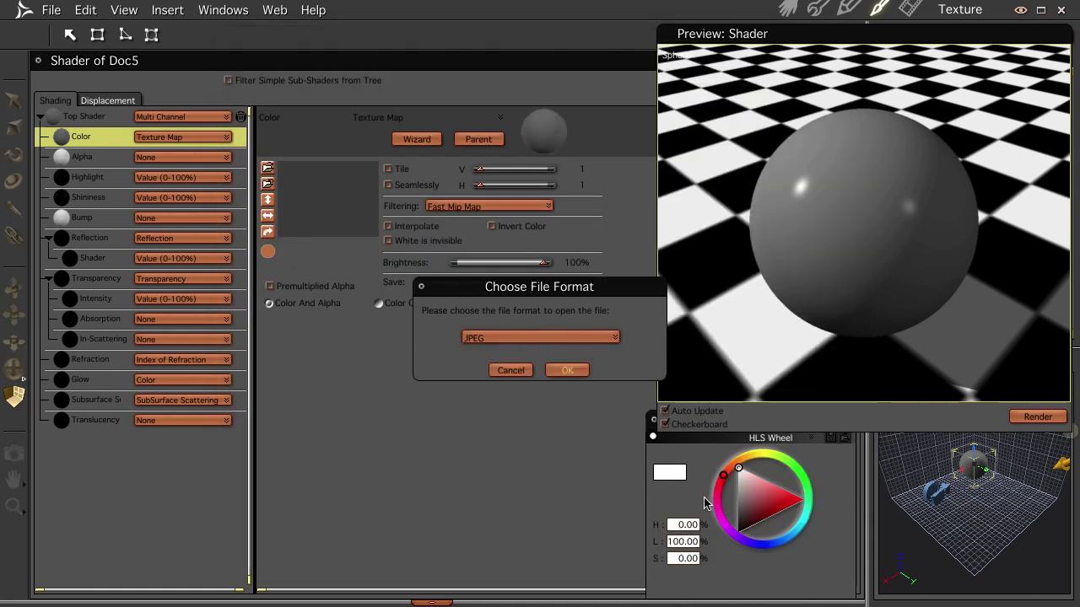
{"action": "left_click", "coordinate": [568, 370]}
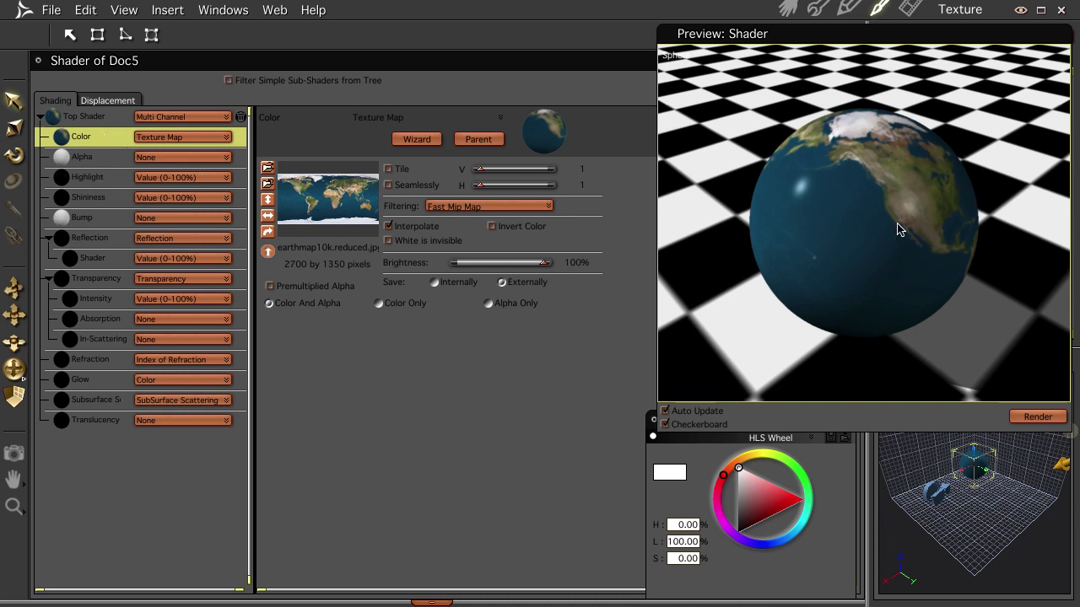
{"action": "left_click", "coordinate": [789, 10]}
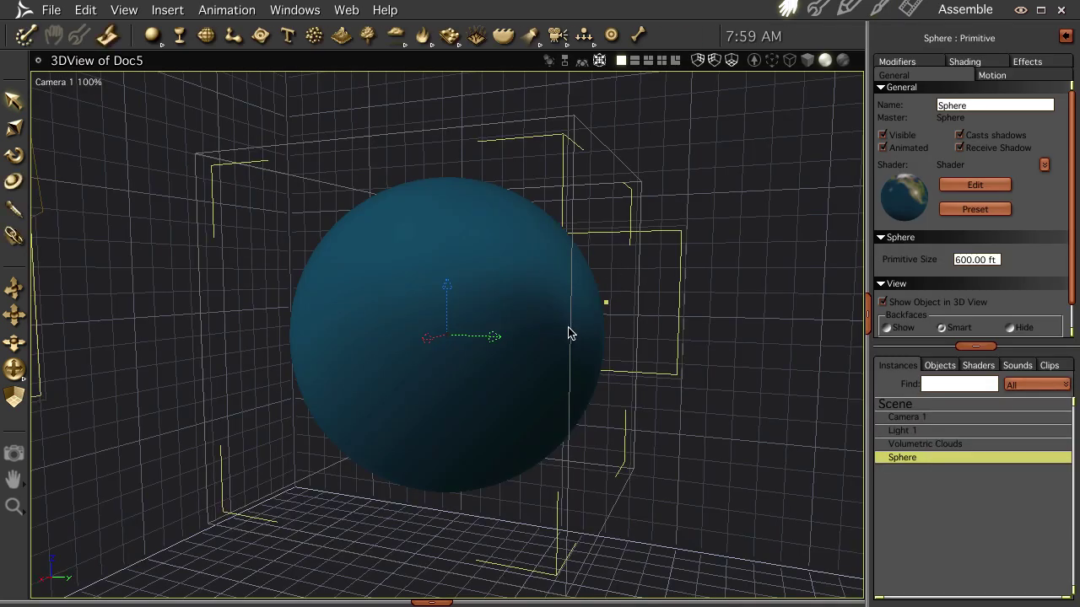
Step: Test-render the Earth sphere, then duplicate it and nudge the copy slightly
{"action": "key", "text": "ctrl+r"}
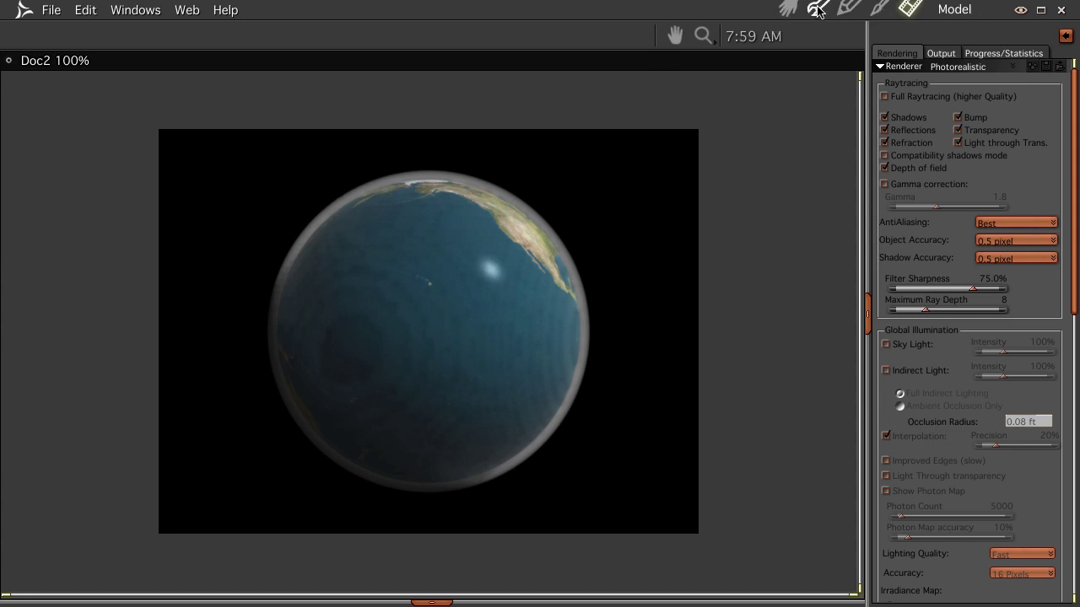
{"action": "left_click", "coordinate": [788, 10]}
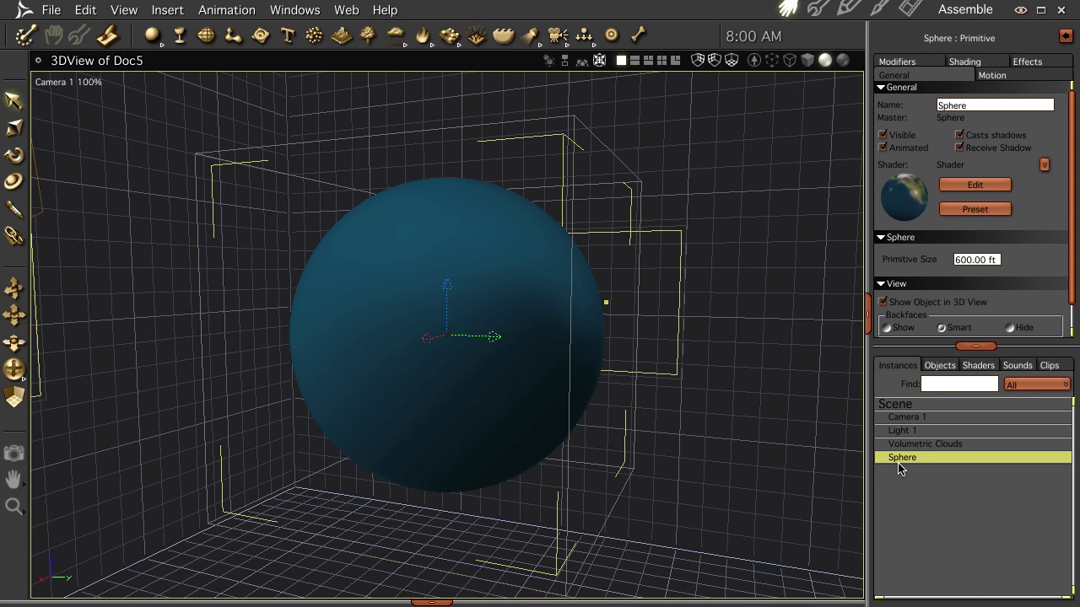
{"action": "key", "text": "ctrl+d"}
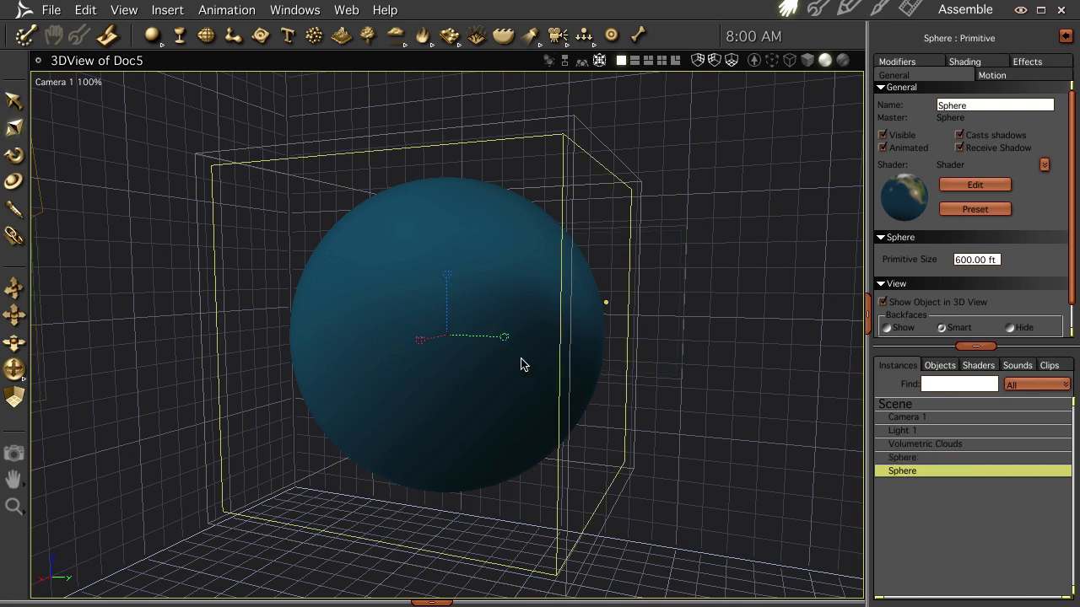
{"action": "left_click_drag", "start_coordinate": [502, 337], "coordinate": [505, 336]}
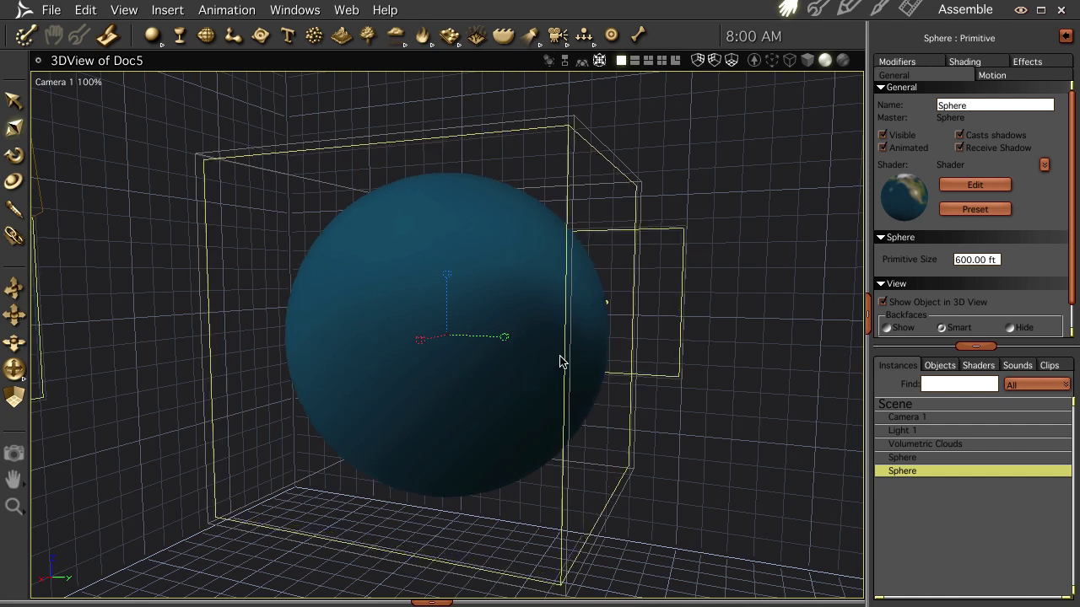
{"action": "left_click", "coordinate": [979, 188]}
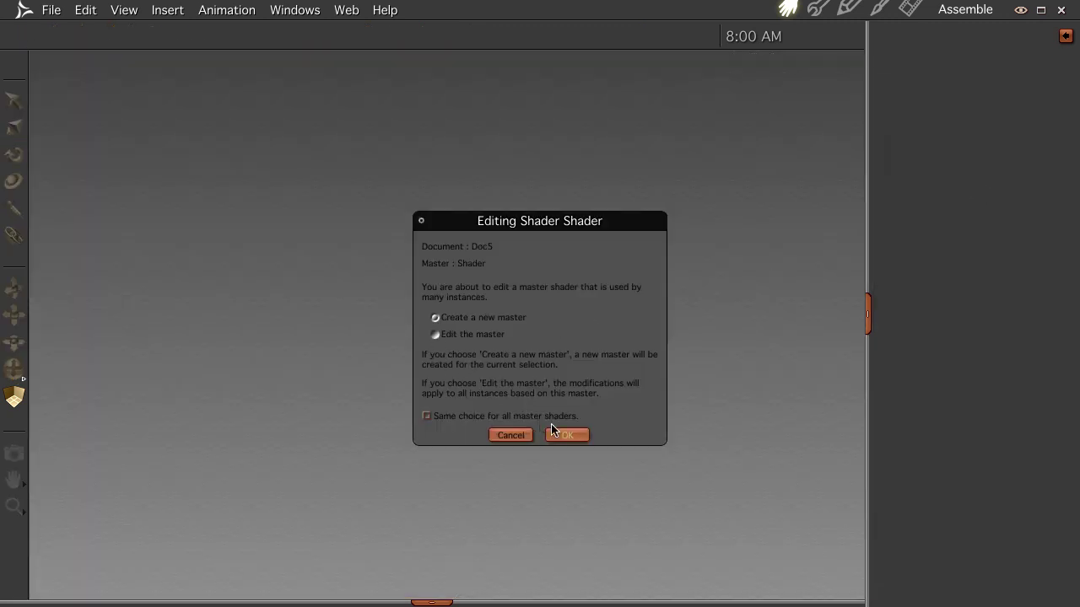
Step: Give the duplicate a new master shader with australia_clouds_8k.jpg as its Color texture
{"action": "left_click", "coordinate": [559, 433]}
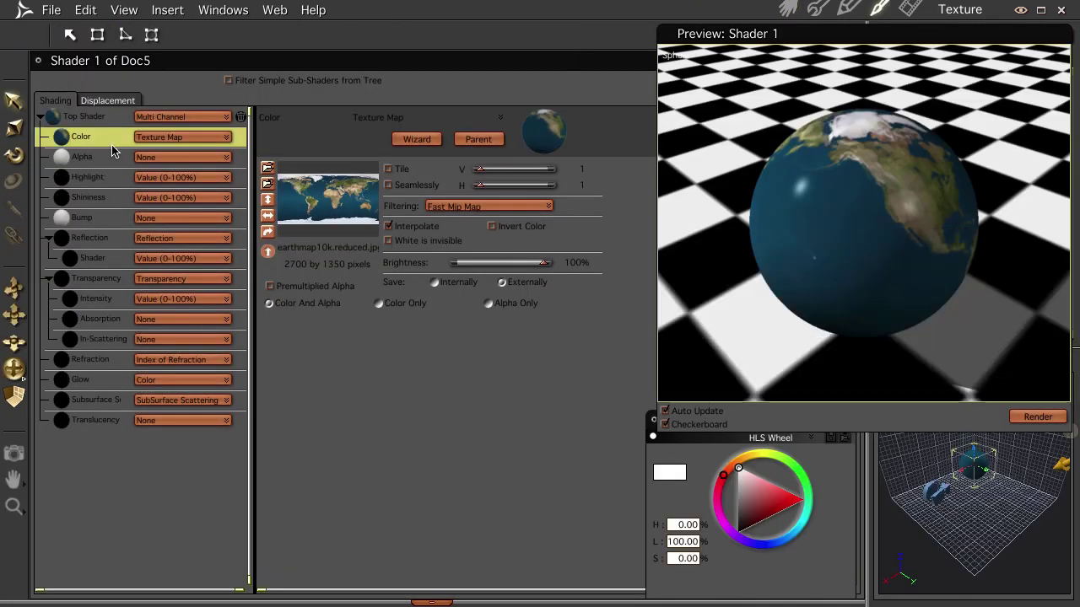
{"action": "left_click", "coordinate": [177, 137]}
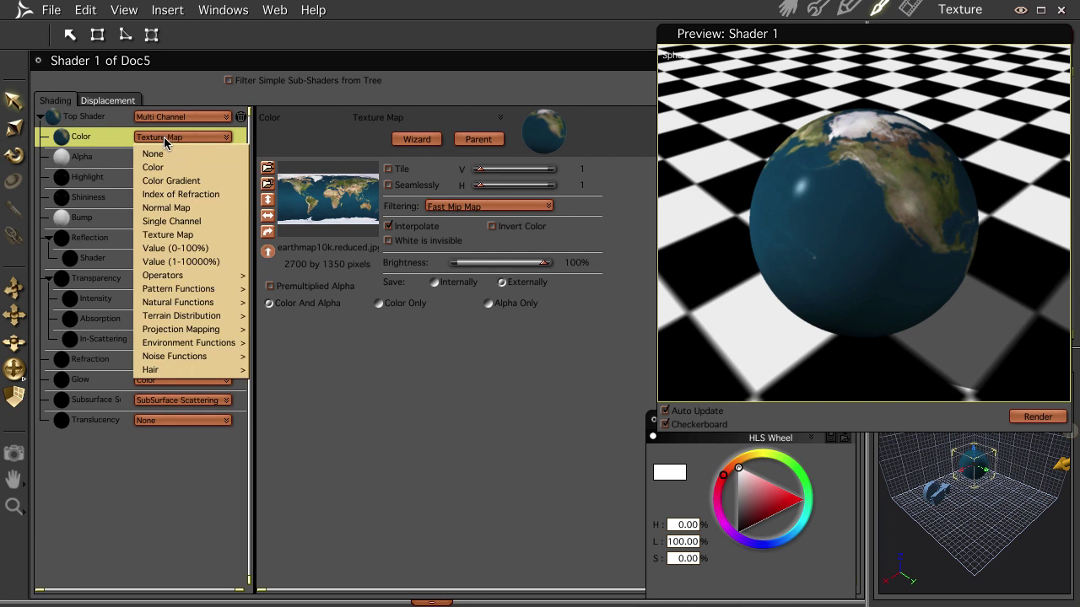
{"action": "left_click", "coordinate": [91, 140]}
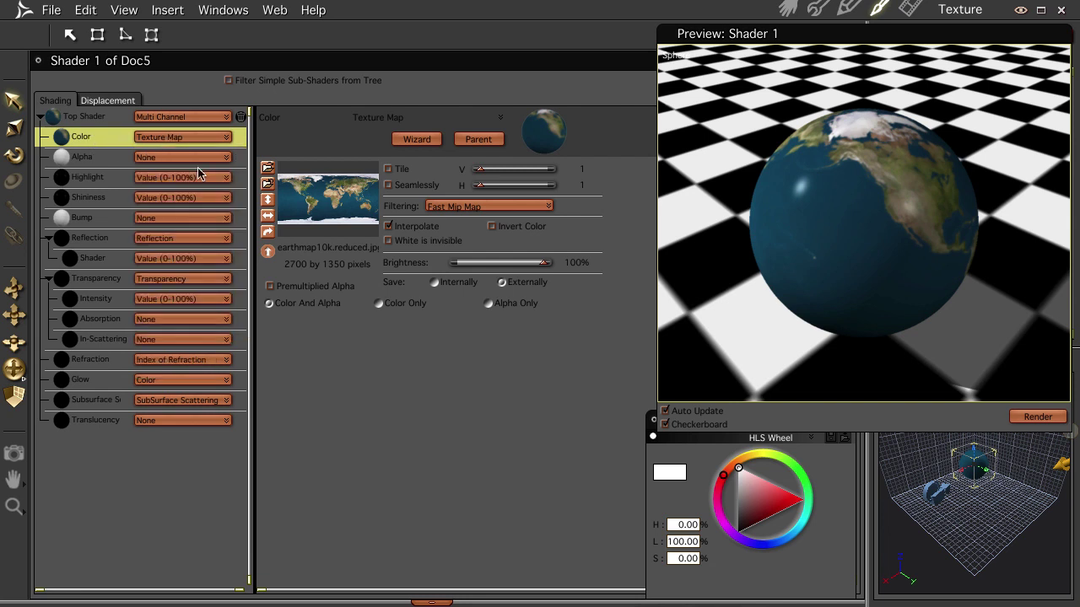
{"action": "left_click", "coordinate": [267, 167]}
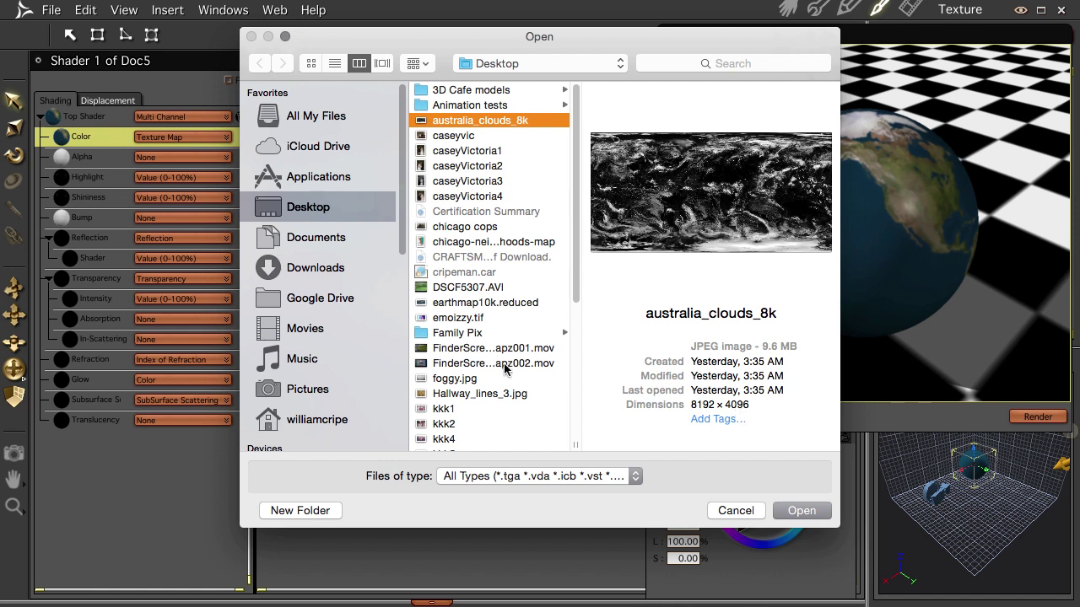
{"action": "left_click", "coordinate": [797, 511]}
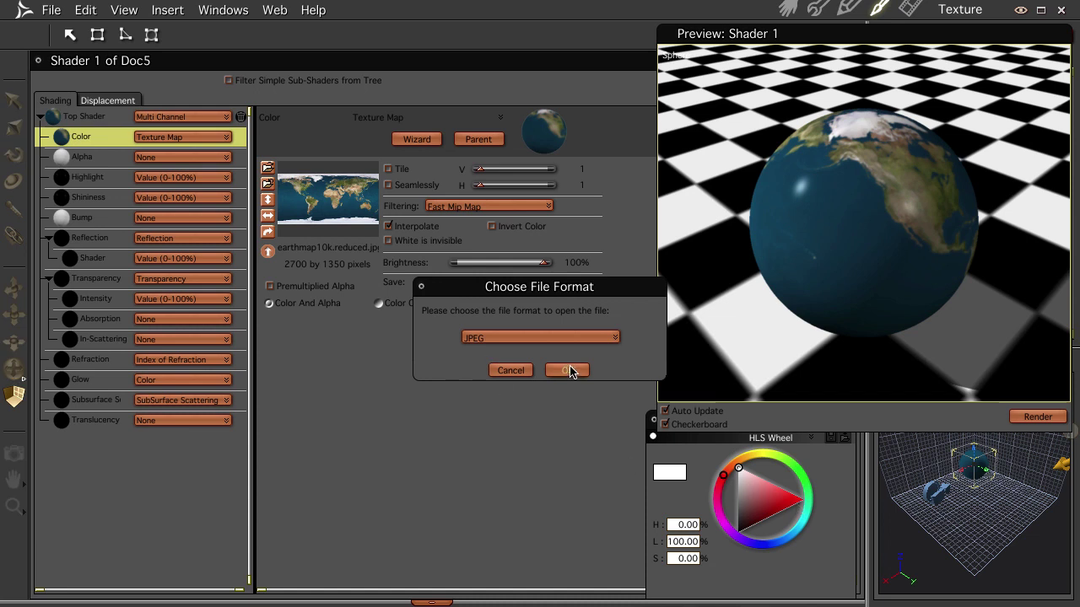
{"action": "left_click", "coordinate": [566, 370]}
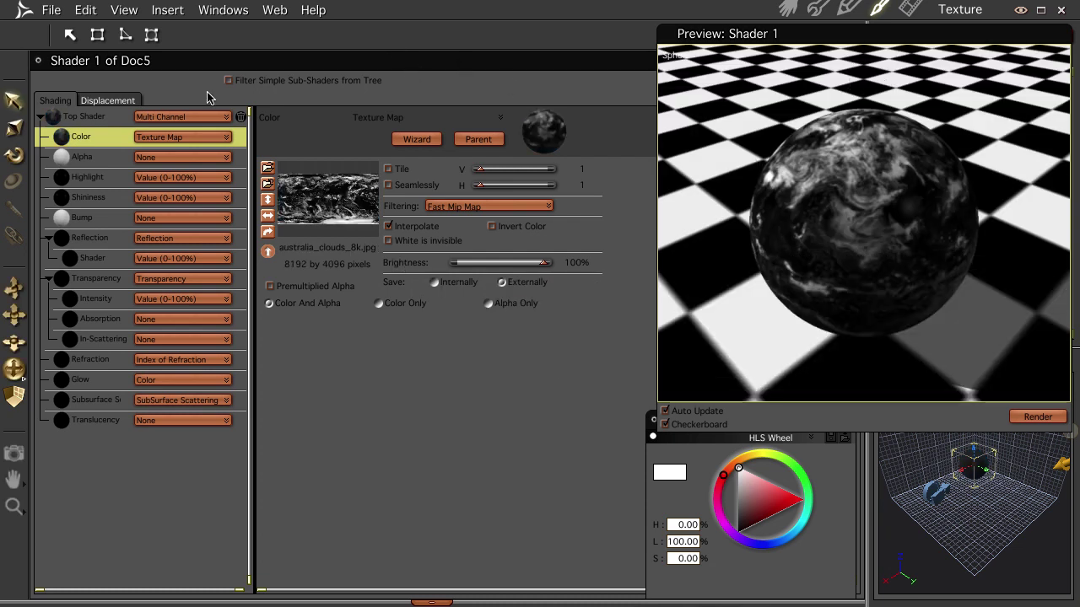
Step: Copy the australia_clouds_8k texture from the Color channel into the Alpha channel
{"action": "right_click", "coordinate": [110, 136]}
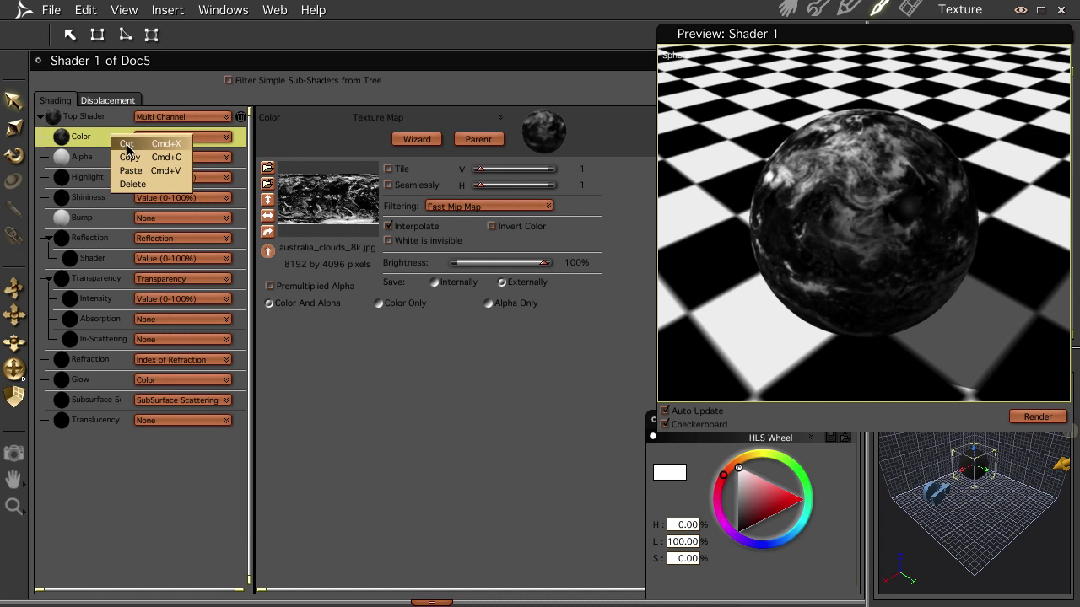
{"action": "left_click", "coordinate": [133, 155]}
{"action": "left_click", "coordinate": [105, 160]}
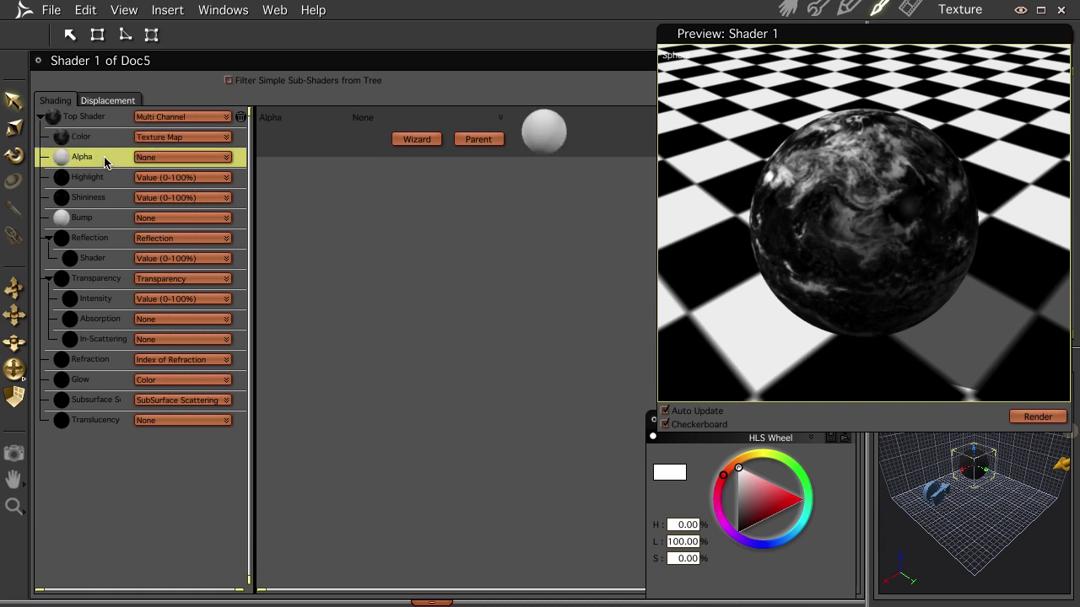
{"action": "right_click", "coordinate": [106, 160]}
{"action": "left_click", "coordinate": [126, 191]}
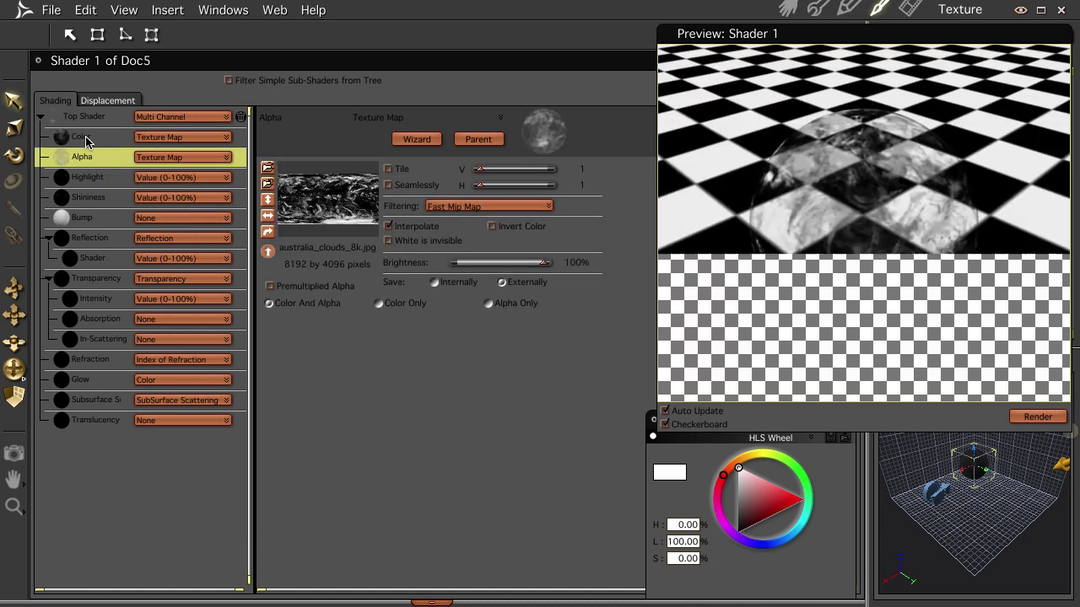
Step: Change the Color channel to a plain solid white colour
{"action": "left_click", "coordinate": [112, 143]}
{"action": "left_click", "coordinate": [201, 138]}
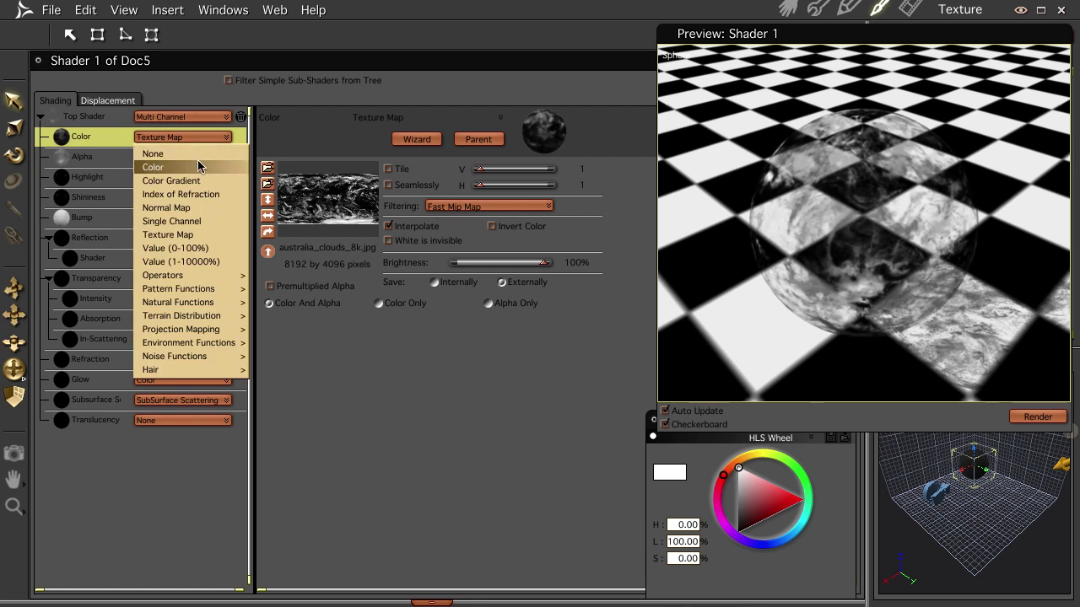
{"action": "left_click", "coordinate": [201, 167]}
{"action": "left_click", "coordinate": [283, 168]}
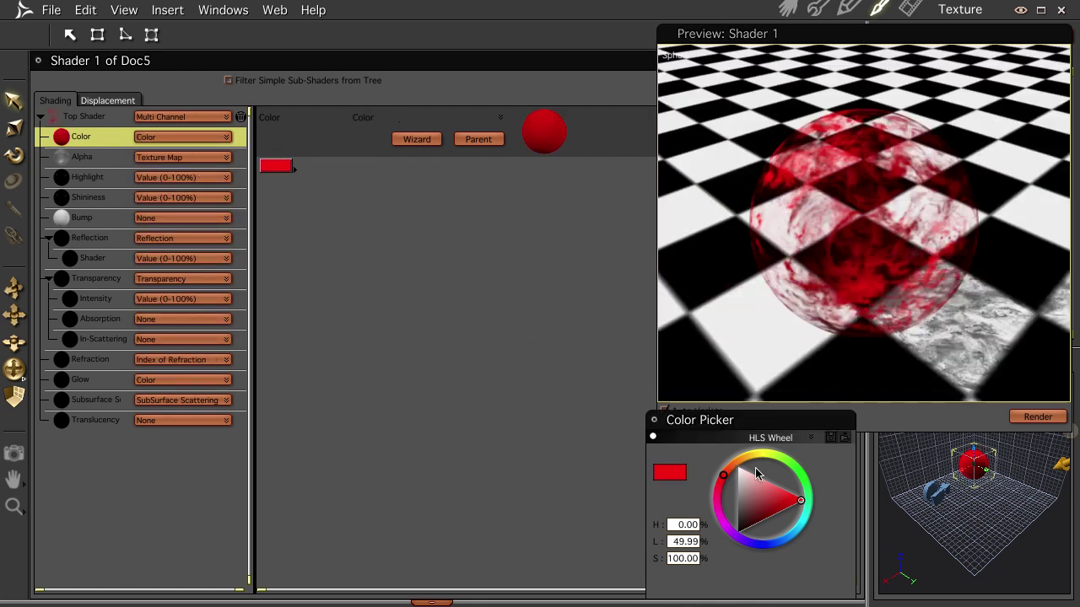
{"action": "left_click_drag", "start_coordinate": [745, 477], "coordinate": [710, 421]}
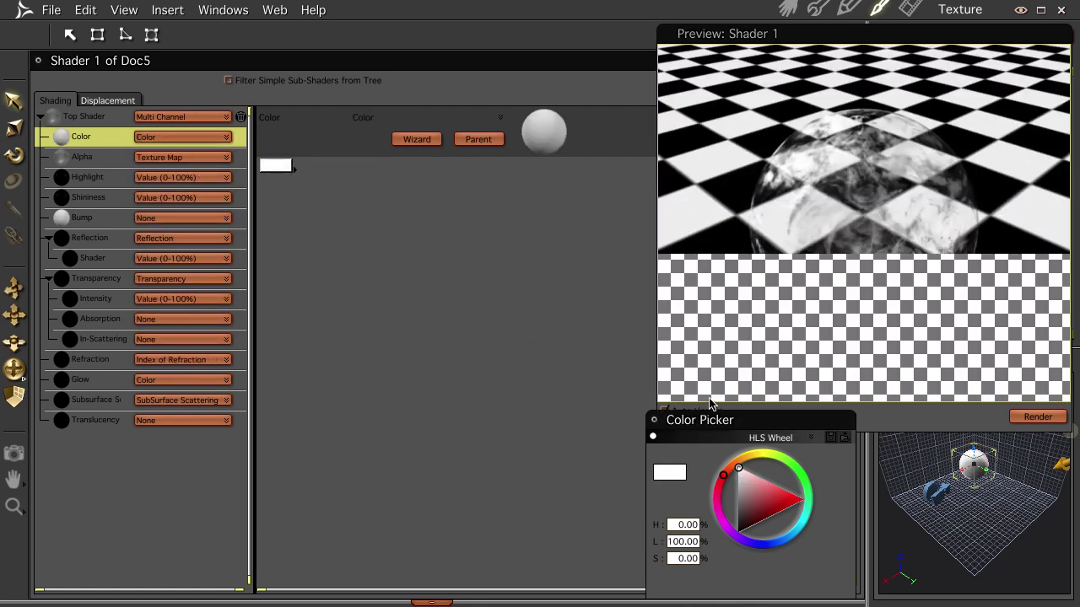
Step: Render the Earth with its white cloud layer on black and return to the layout view
{"action": "left_click", "coordinate": [786, 8]}
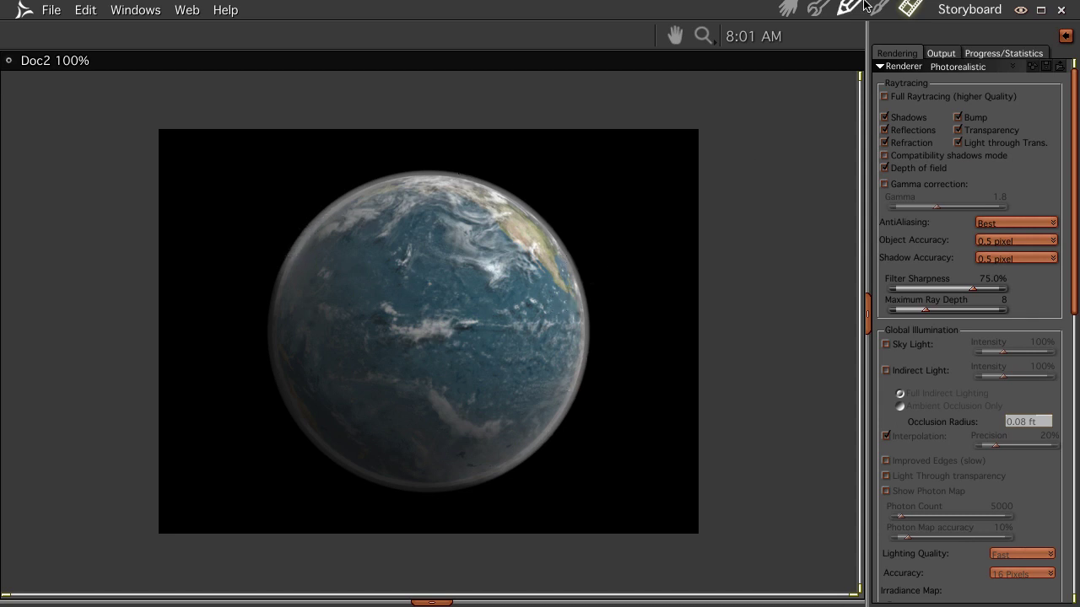
{"action": "left_click", "coordinate": [787, 8]}
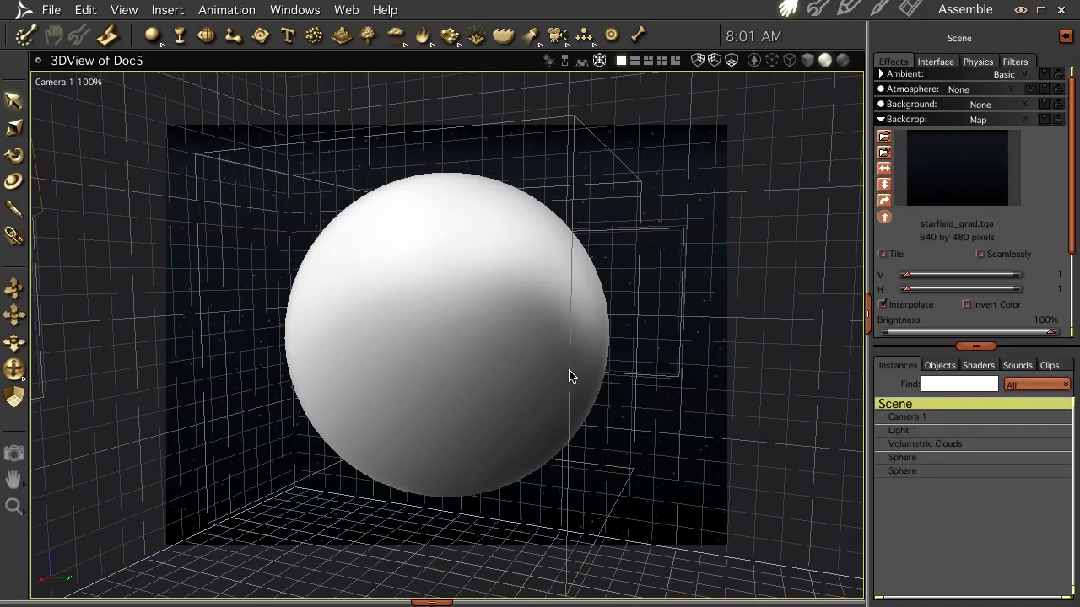